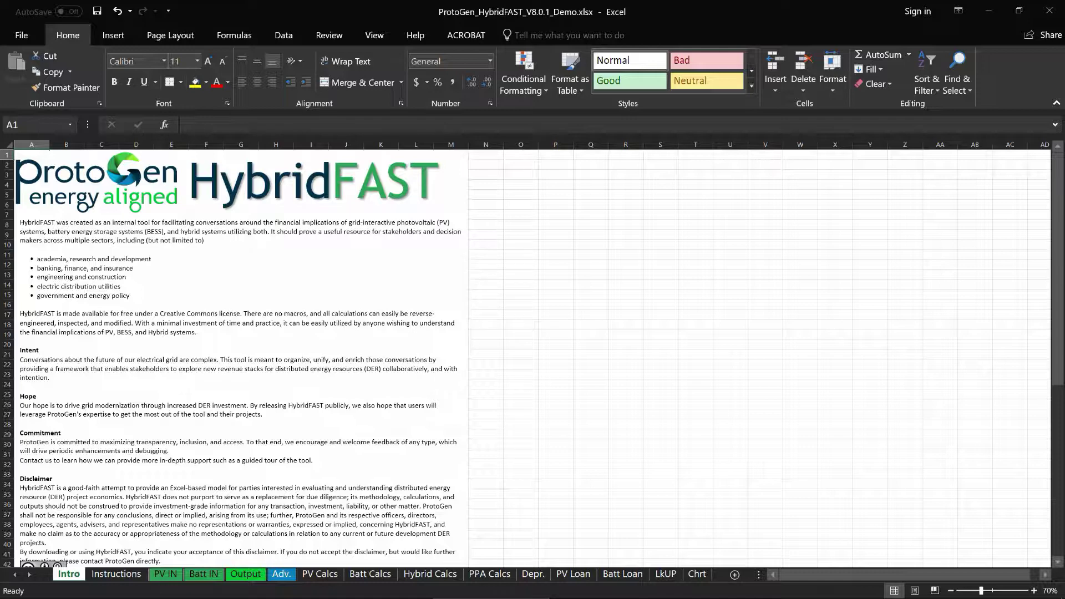
Step: Open the Instructions sheet and collapse the ribbon to enlarge the worksheet area
left_click(114, 575)
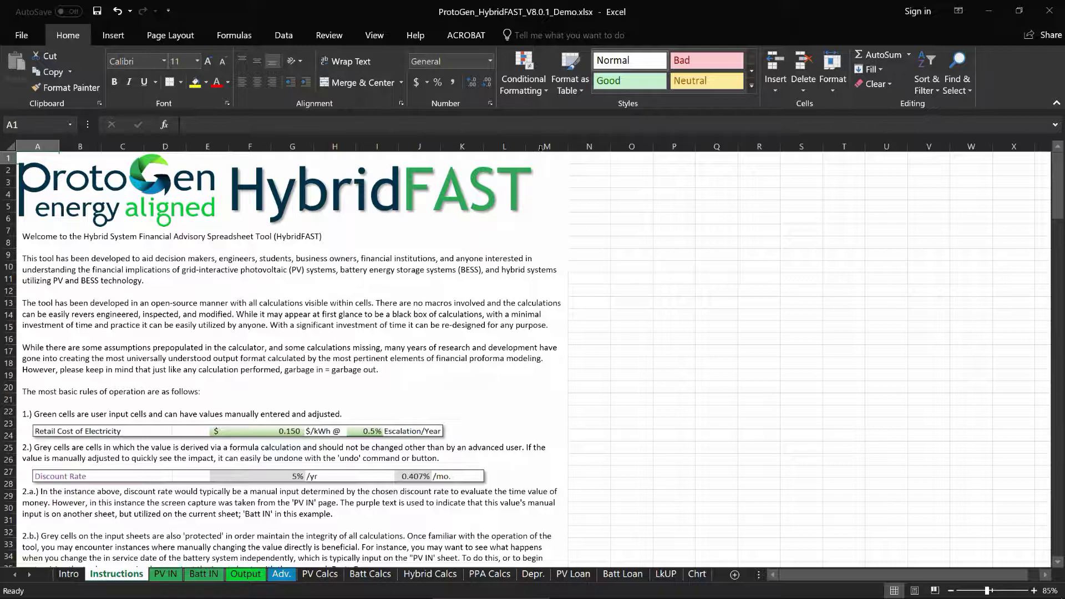
left_click(1057, 106)
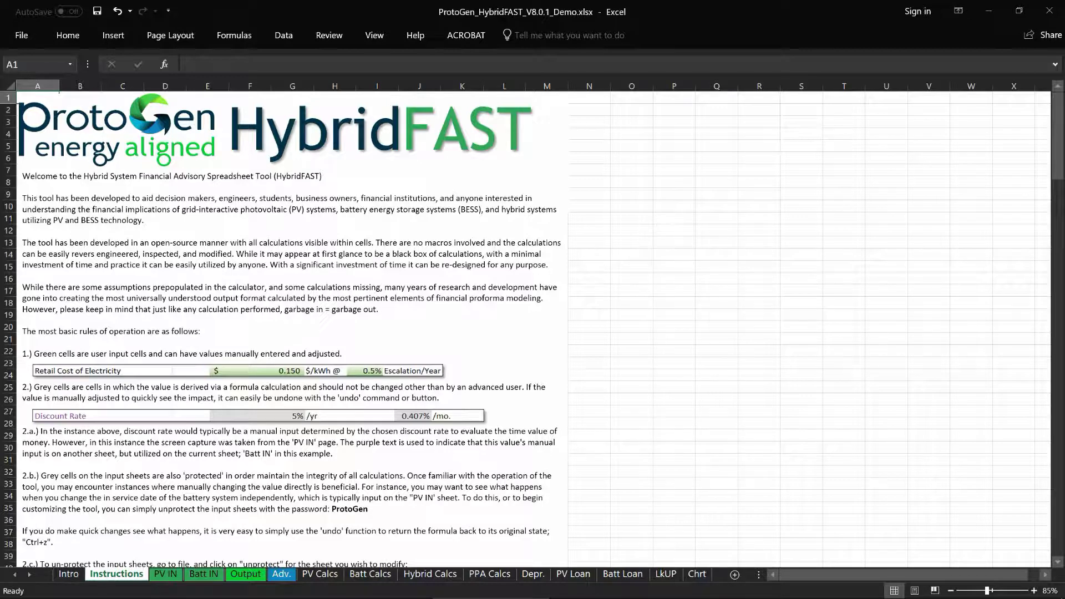
Step: View the full layouts of the PV IN and Batt IN input sheets at 55% zoom
left_click(168, 578)
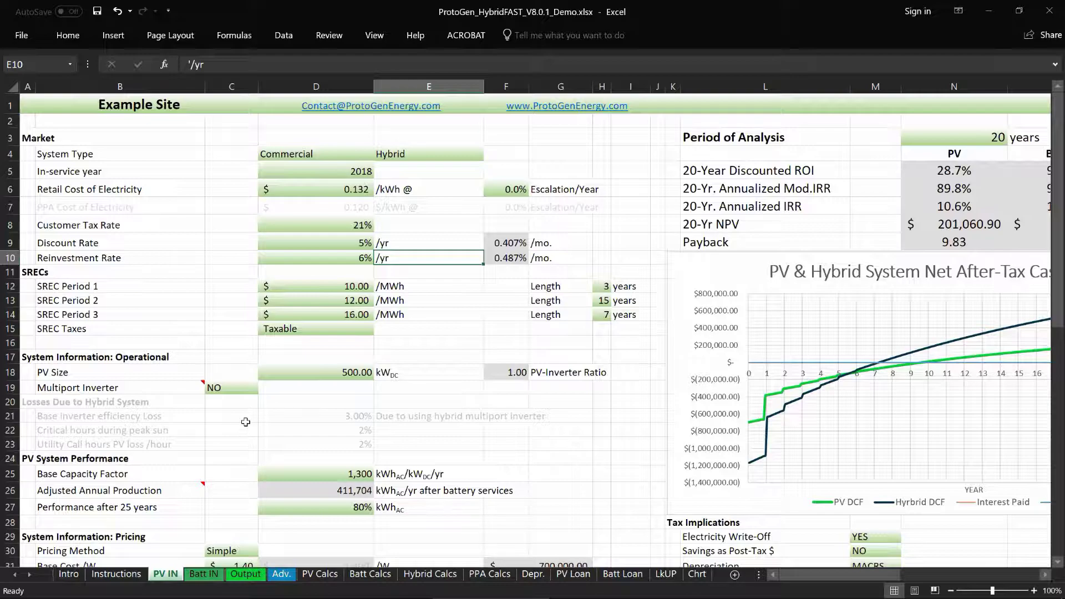
scroll(246, 421, "down", 3, "ctrl")
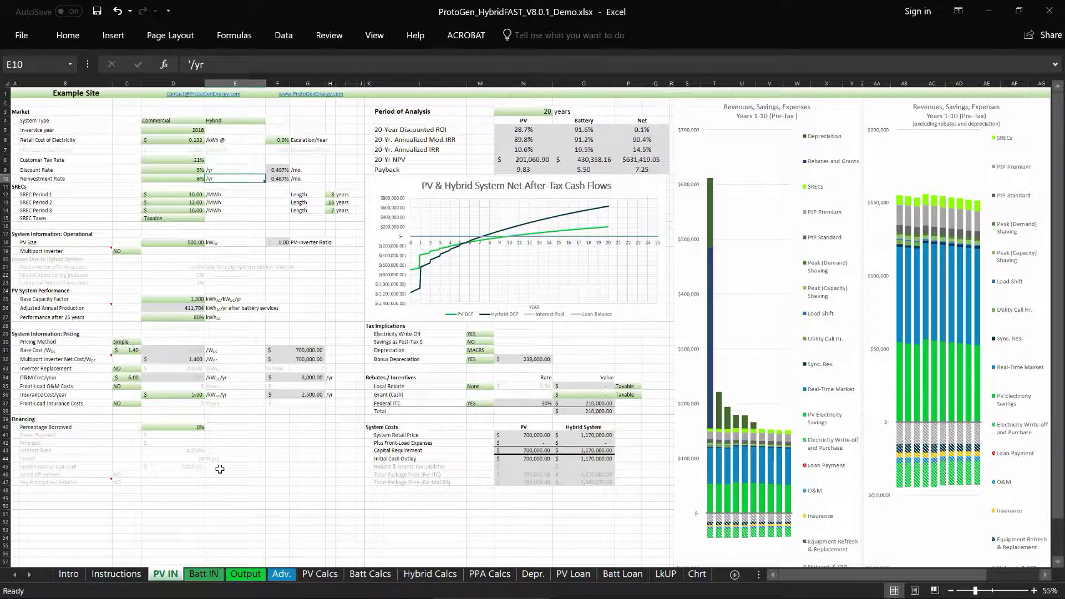
left_click(192, 575)
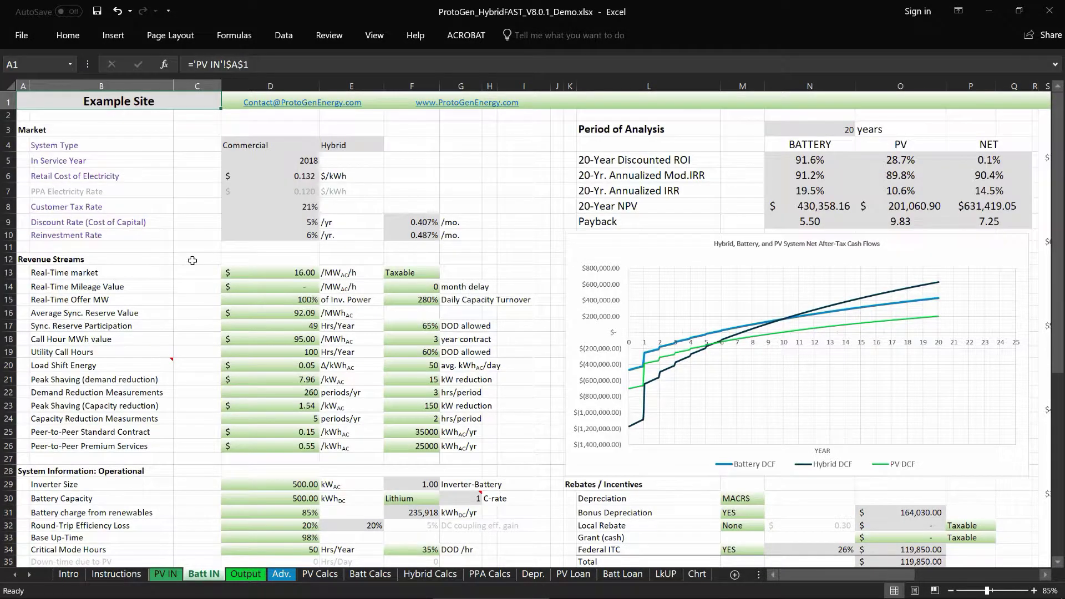
scroll(192, 260, "down", 3, "ctrl")
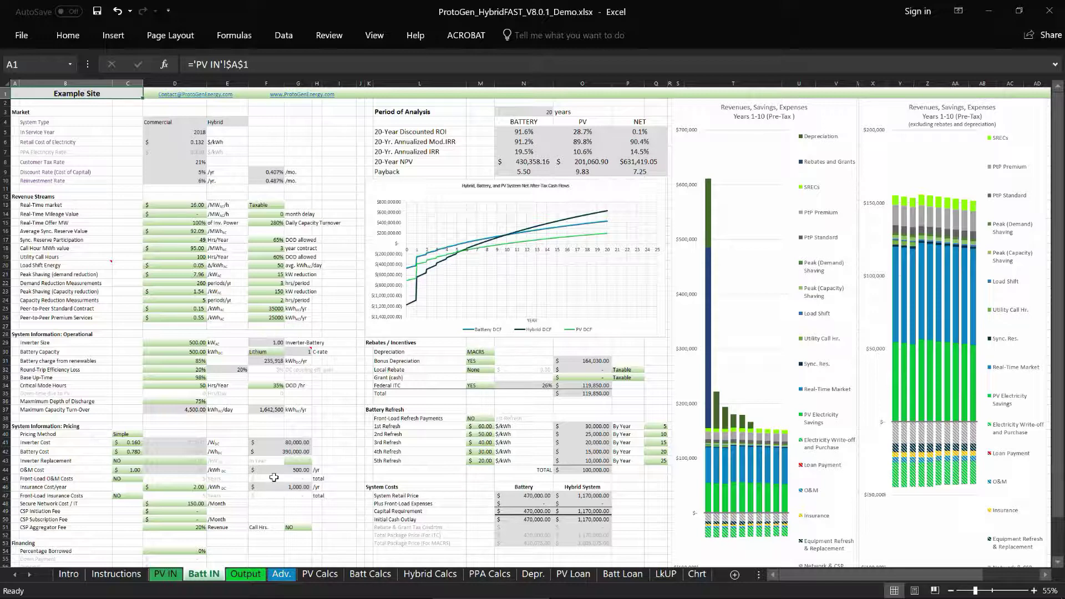
Step: Examine the Output sheet's full report area, including its Financial Summary and cash flow charts
left_click(243, 580)
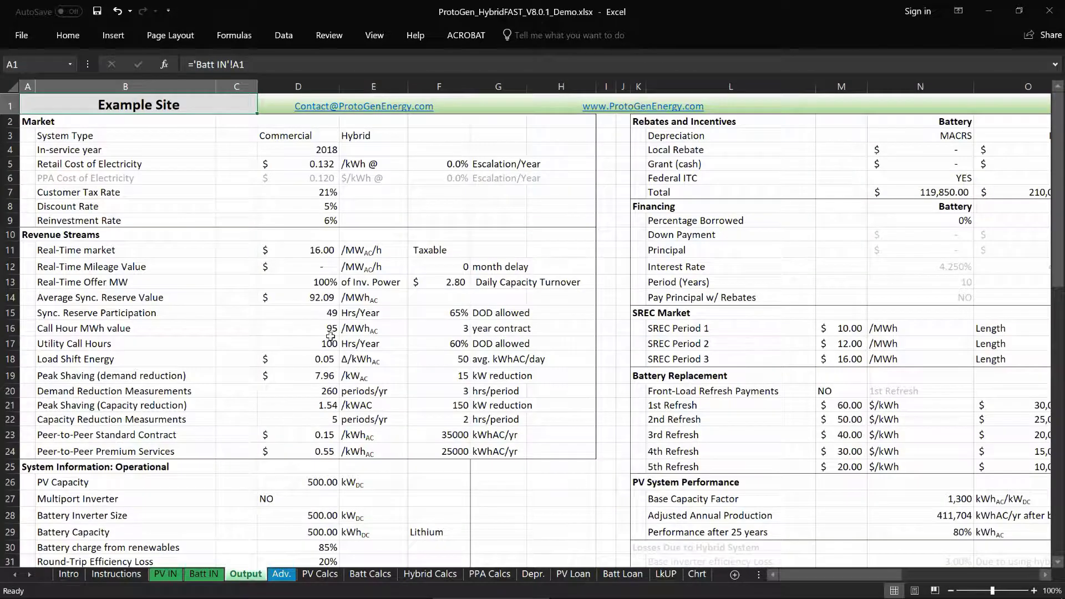
scroll(384, 272, "down", 3)
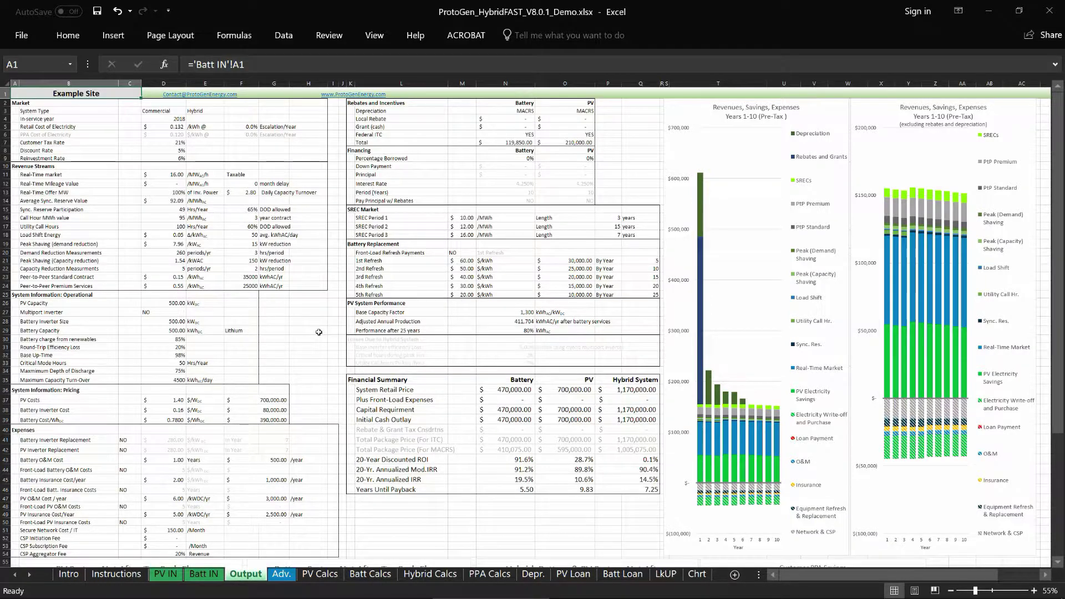
scroll(318, 331, "down", 1, "ctrl")
mouse_move(20, 89)
left_mouse_down()
mouse_move(693, 488)
mouse_move(755, 540)
left_mouse_up()
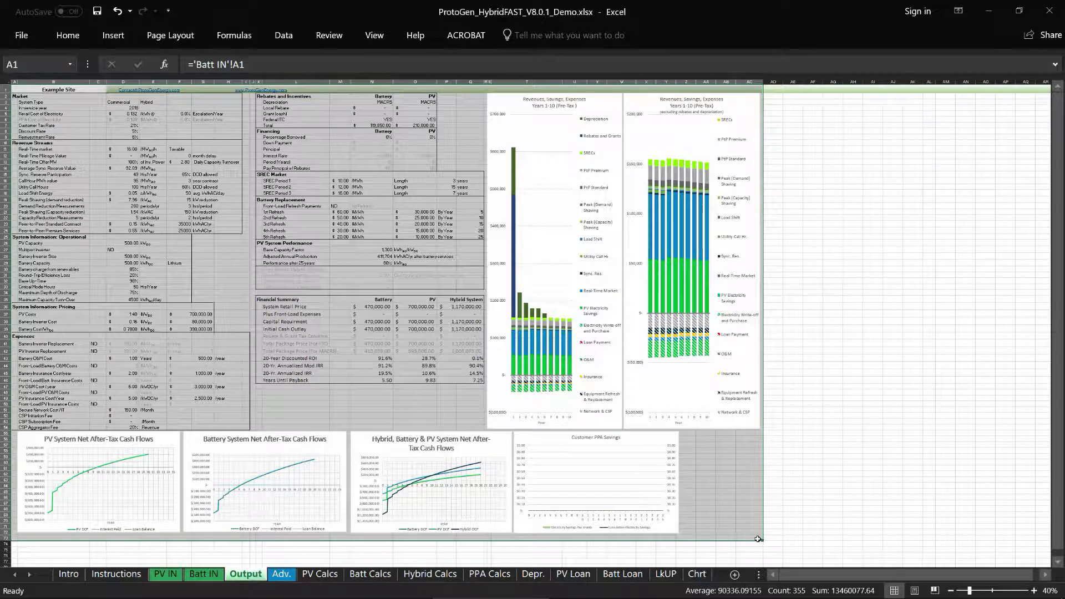
left_click(230, 256)
scroll(225, 264, "up", 3)
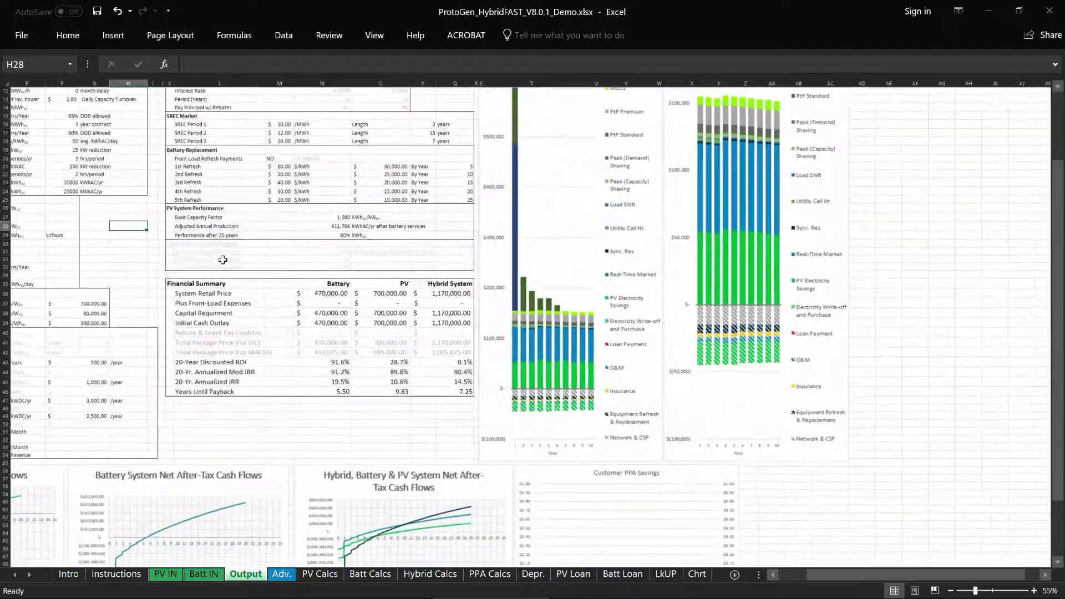
left_click_drag(857, 573, 799, 575)
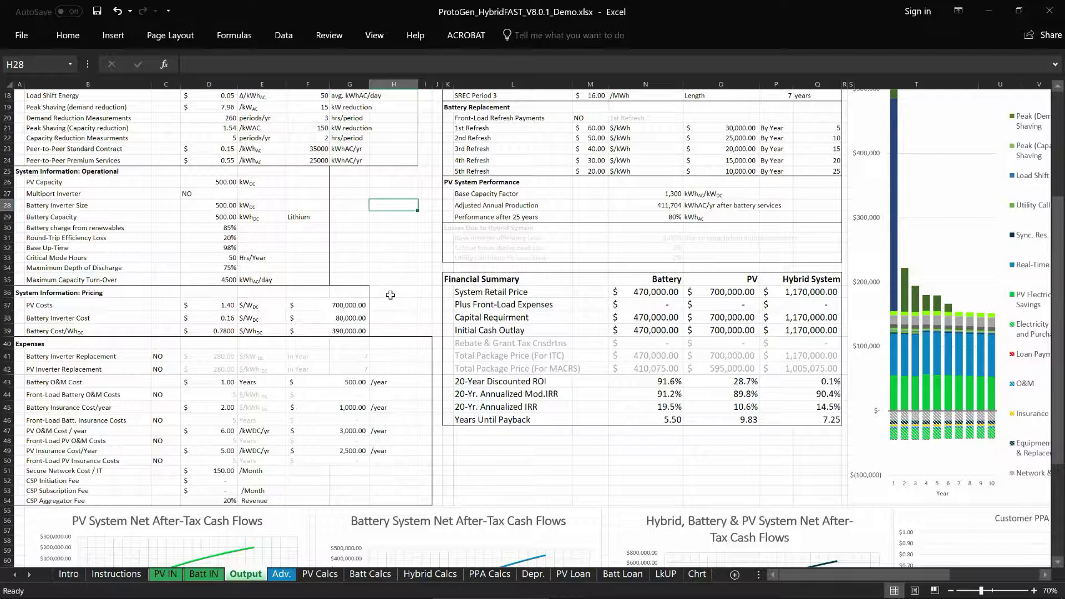
Step: Examine the Battery System Equipment and PV System Equipment sections on the Adv. sheet
left_click(281, 574)
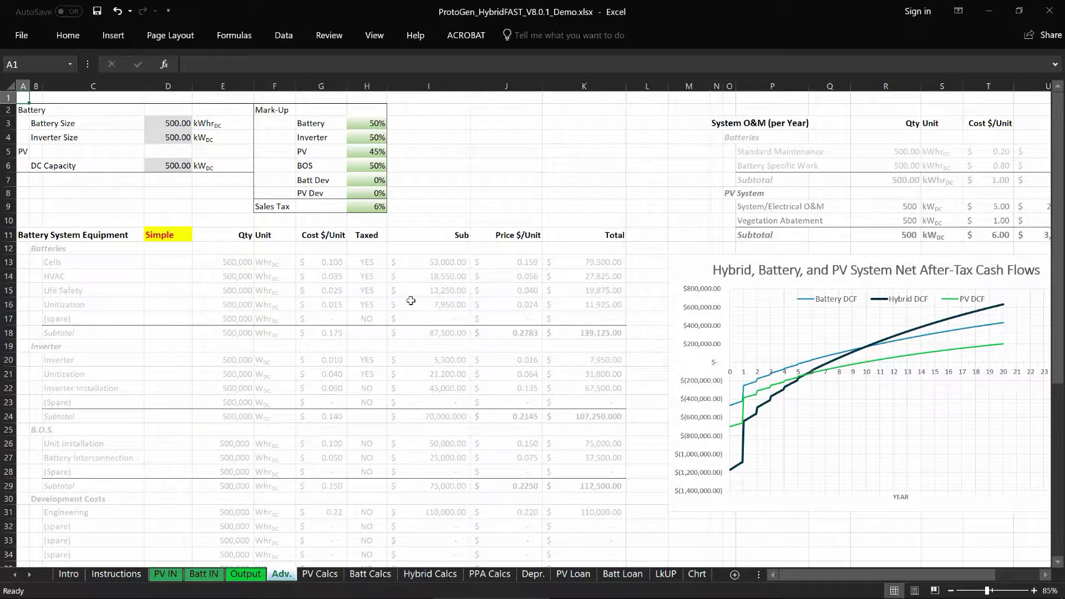
scroll(410, 300, "down", 2)
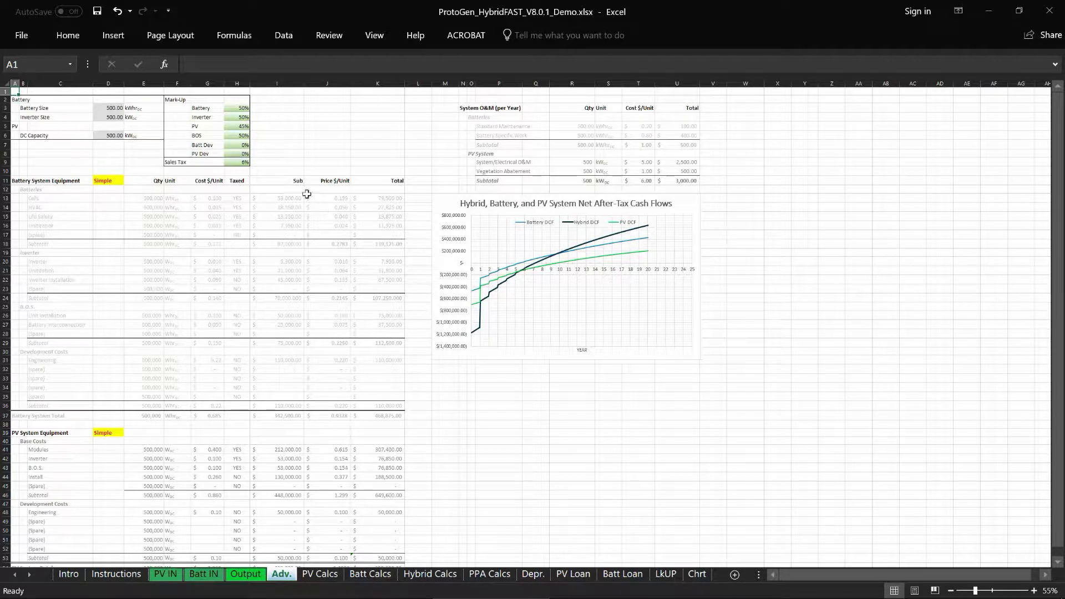
left_click_drag(24, 183, 391, 409)
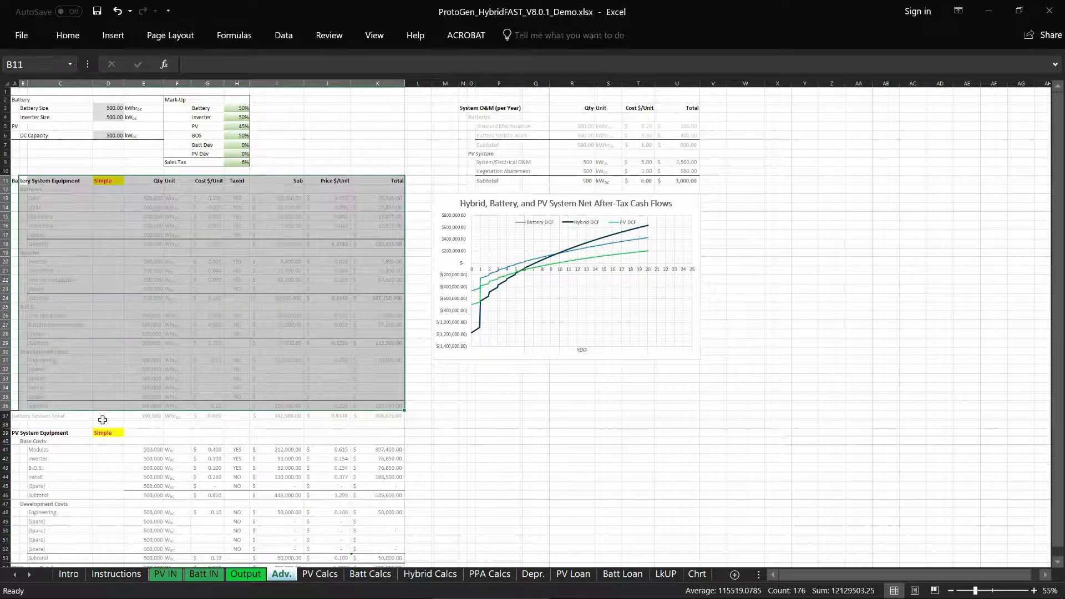
left_click(186, 432)
left_click(56, 433)
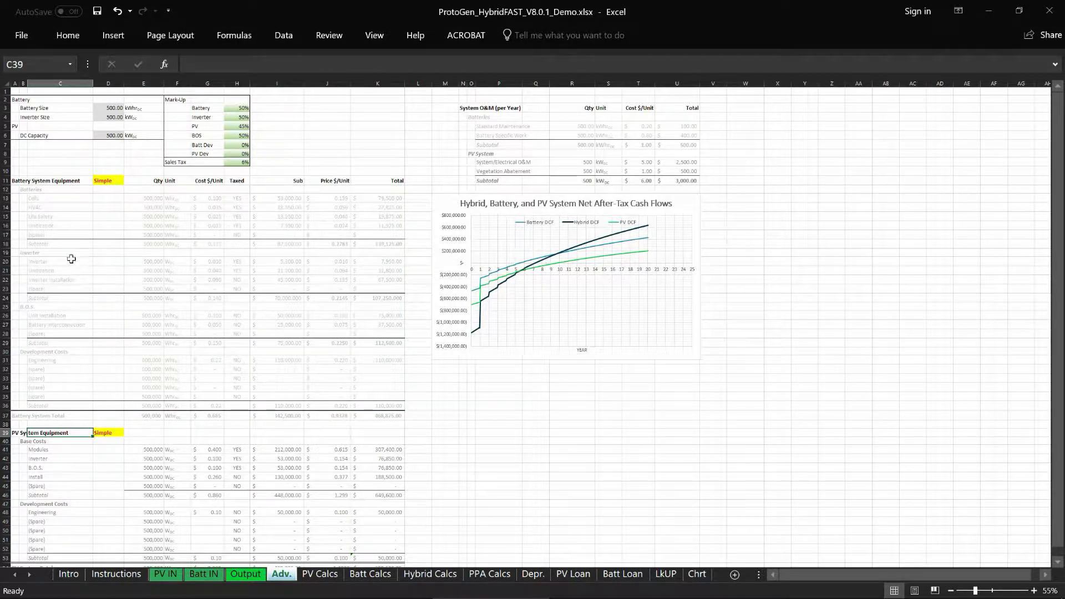
left_click(68, 180)
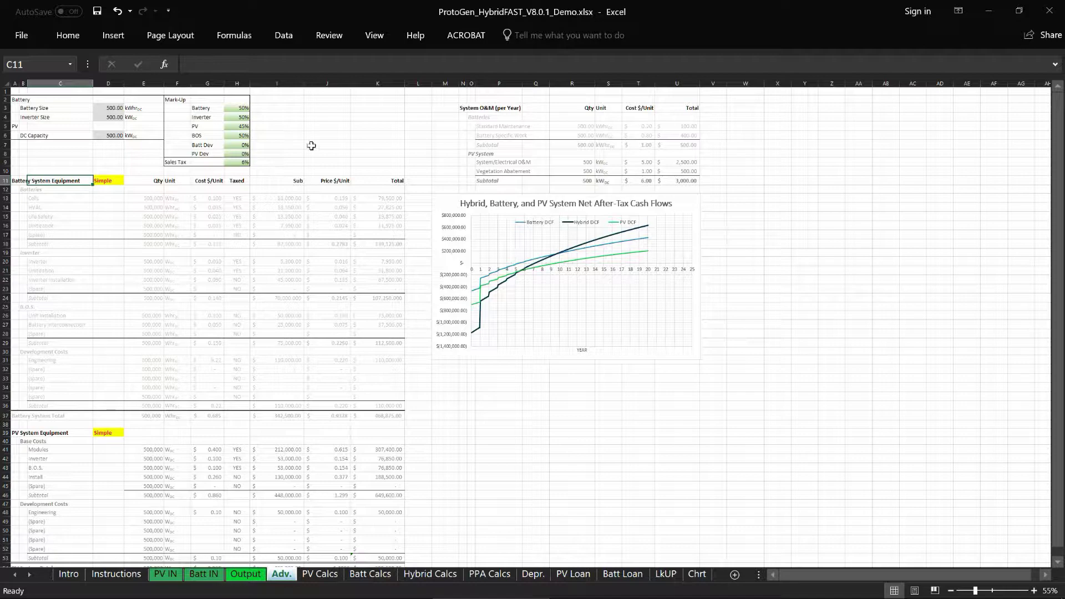
Step: Open a second window of the workbook, dock it on the right half, and zoom its Adv. sheet to 55%
left_click(374, 36)
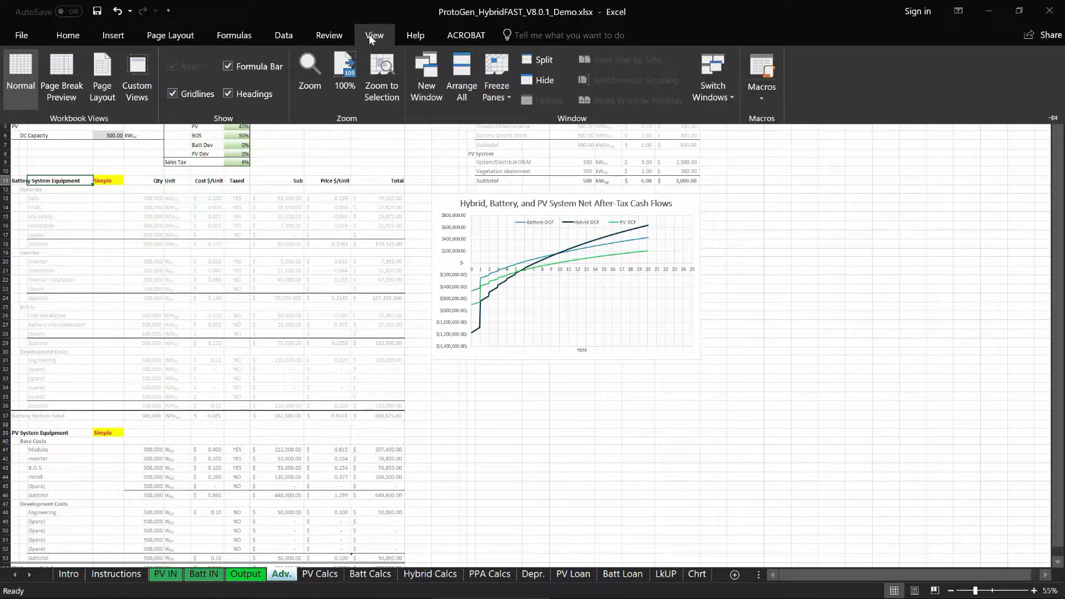
left_click(415, 75)
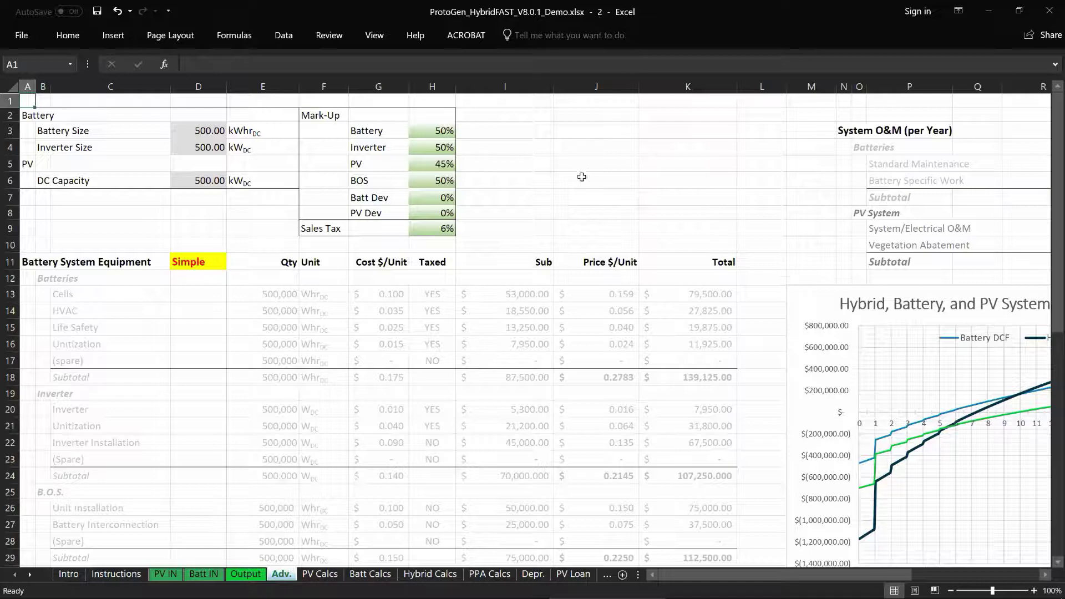
key("super+Right")
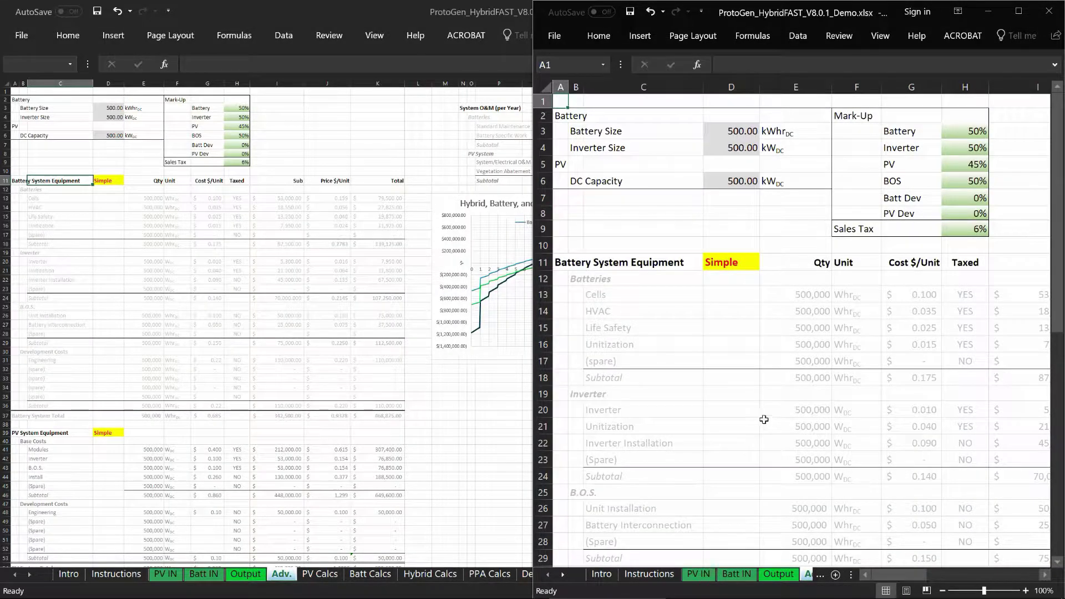
scroll(772, 398, "down", 1)
scroll(771, 398, "down", 2)
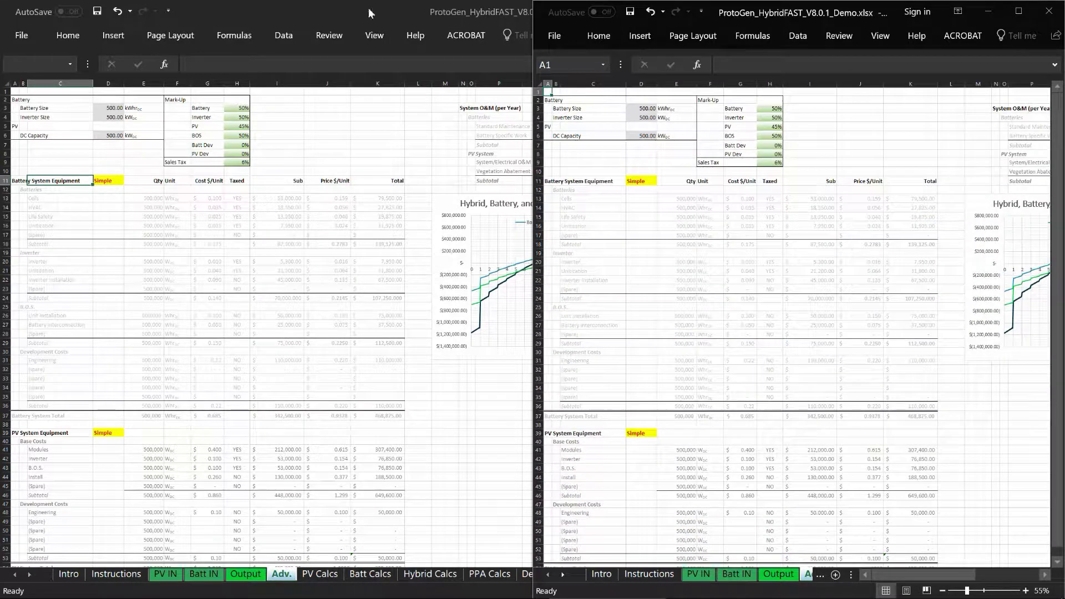
Step: Dock the original workbook window on the left with the PV IN sheet shown, and narrow it to widen the second window
double_click(365, 2)
double_click(364, 5)
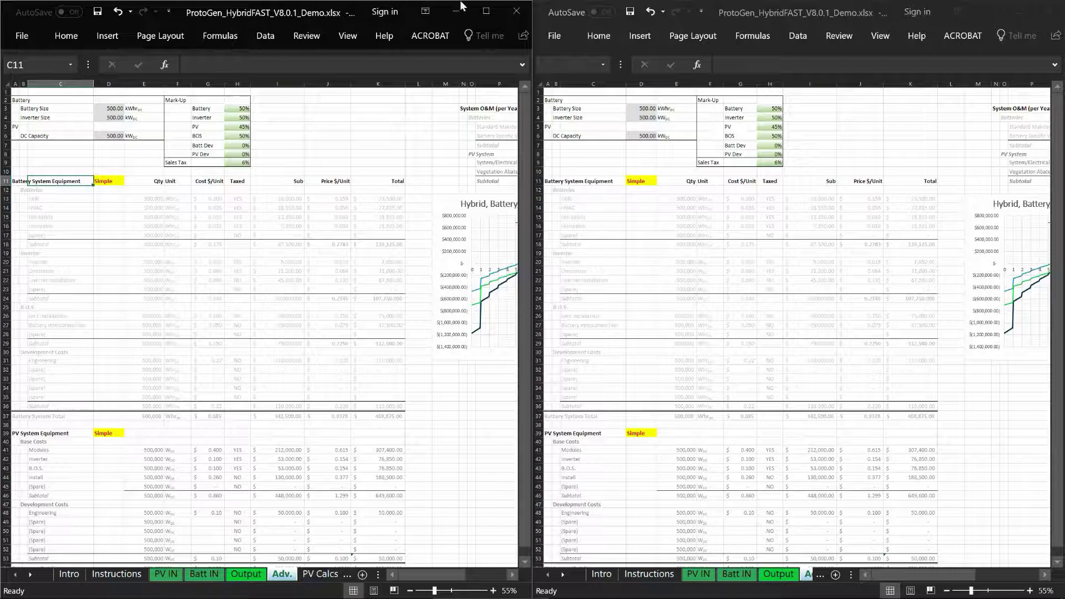
left_click(160, 575)
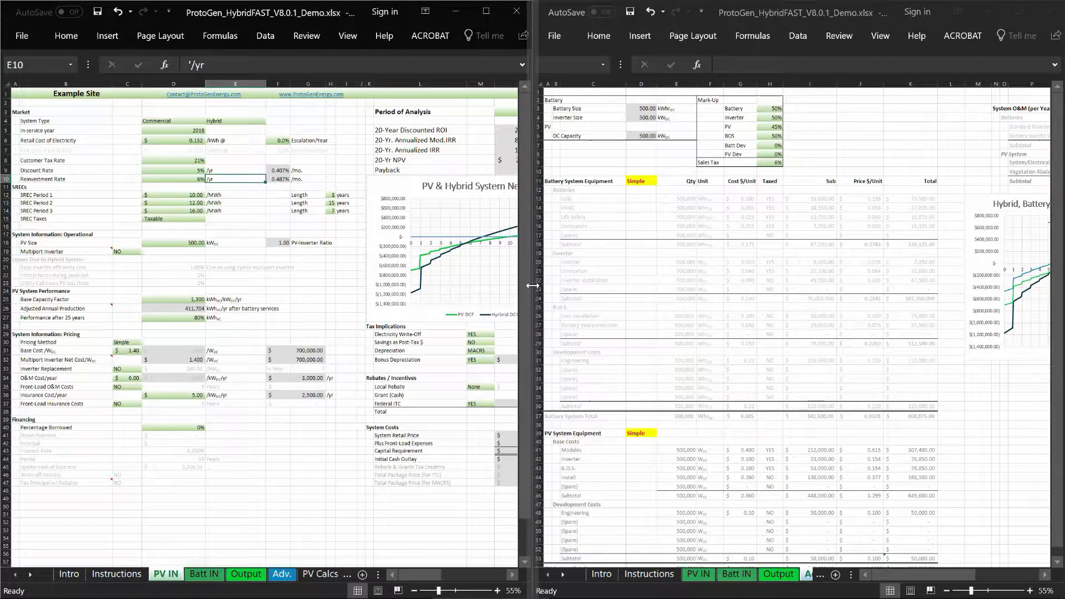
left_click_drag(533, 294, 423, 294)
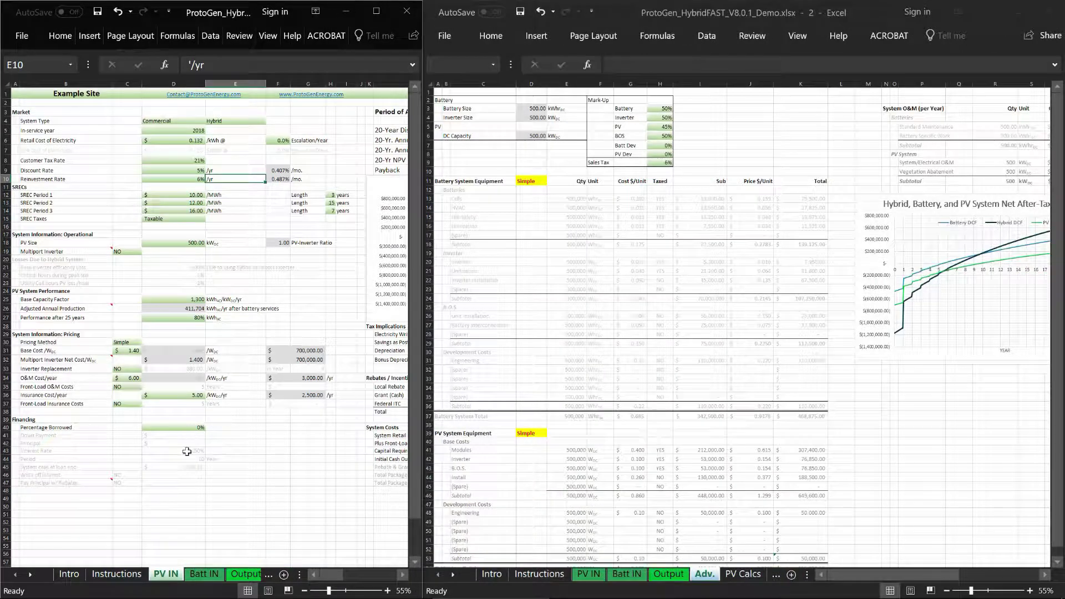
Step: Set the Pricing Method on PV IN to Advanced, then inspect the PV pricing on Adv. and the Base Cost formula in D31
left_click(136, 341)
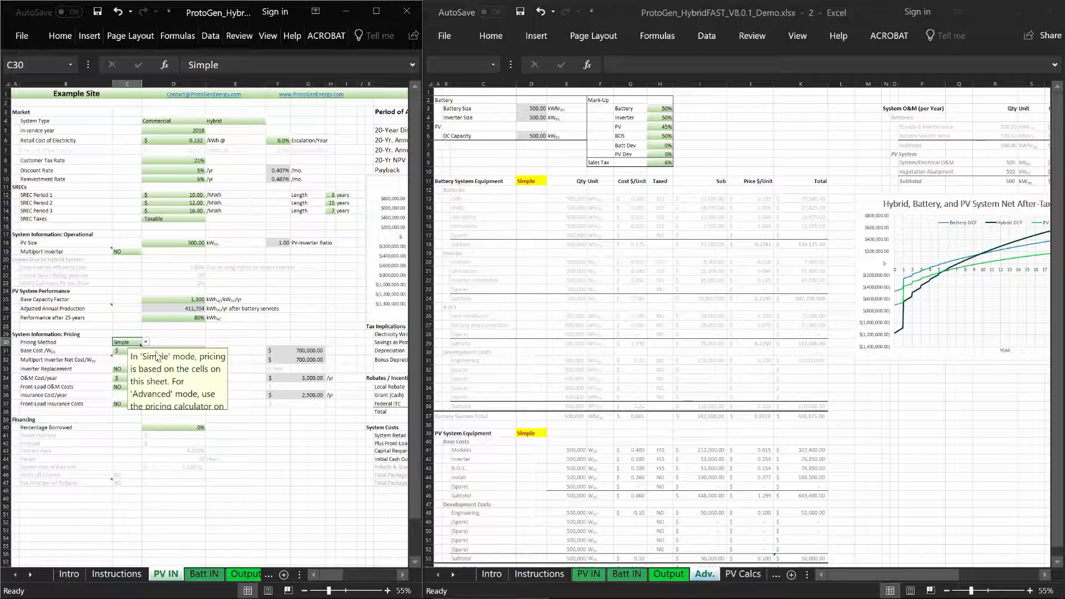
left_click(145, 343)
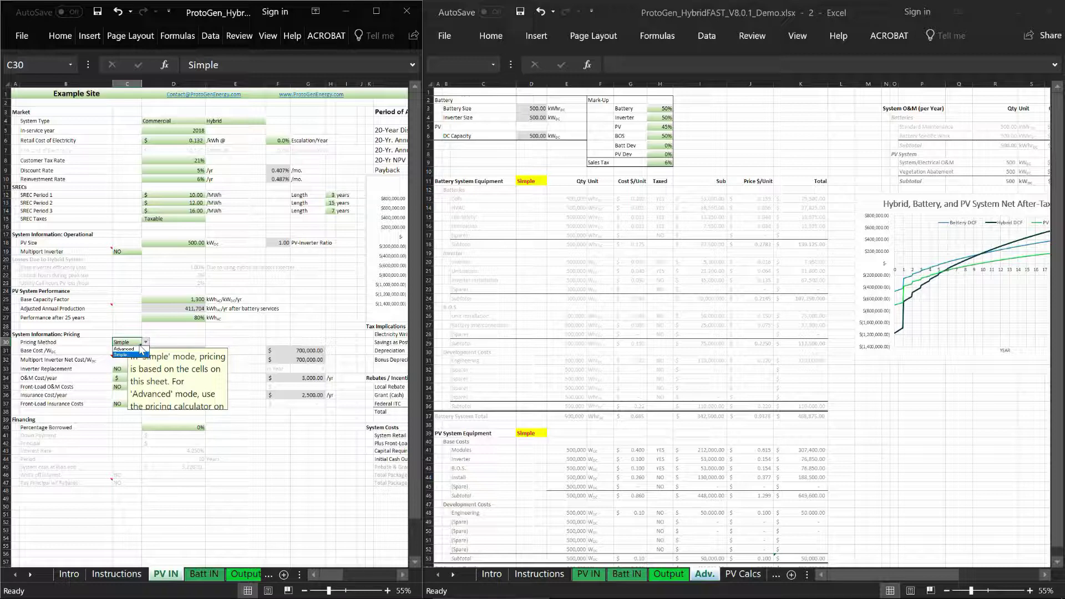
left_click(138, 352)
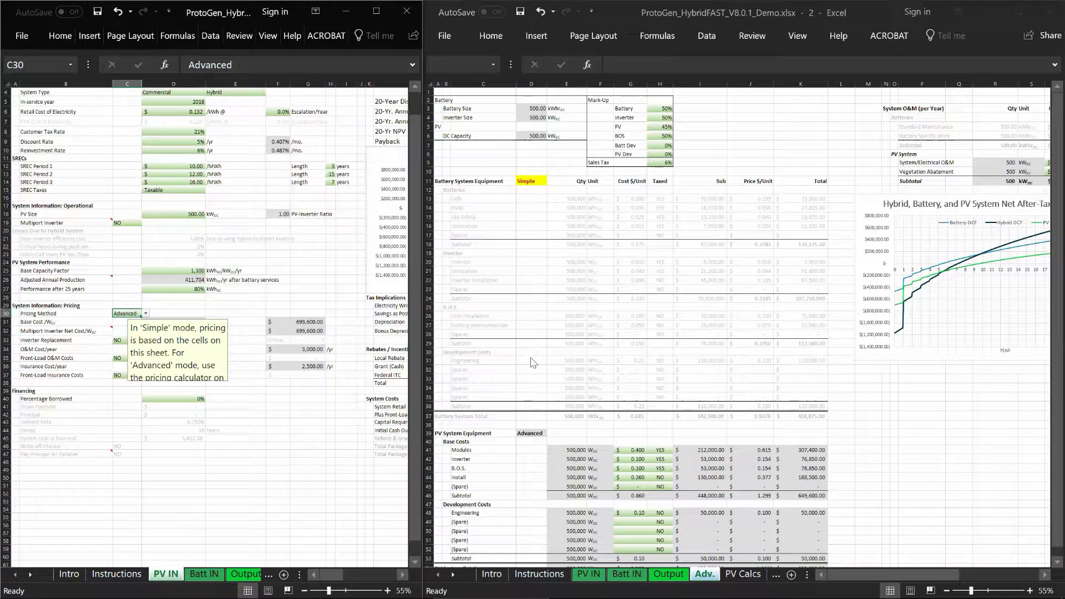
left_click(531, 366)
scroll(522, 405, "down", 2)
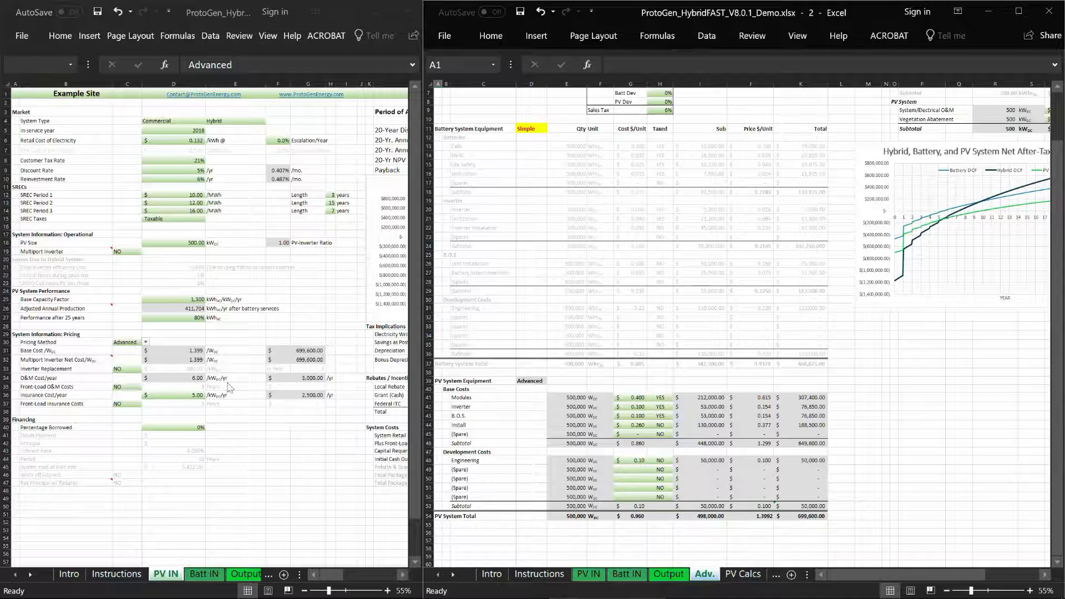
left_click(176, 347)
left_click(177, 347)
mouse_move(177, 347)
left_mouse_down()
mouse_move(177, 358)
mouse_move(177, 348)
left_mouse_up()
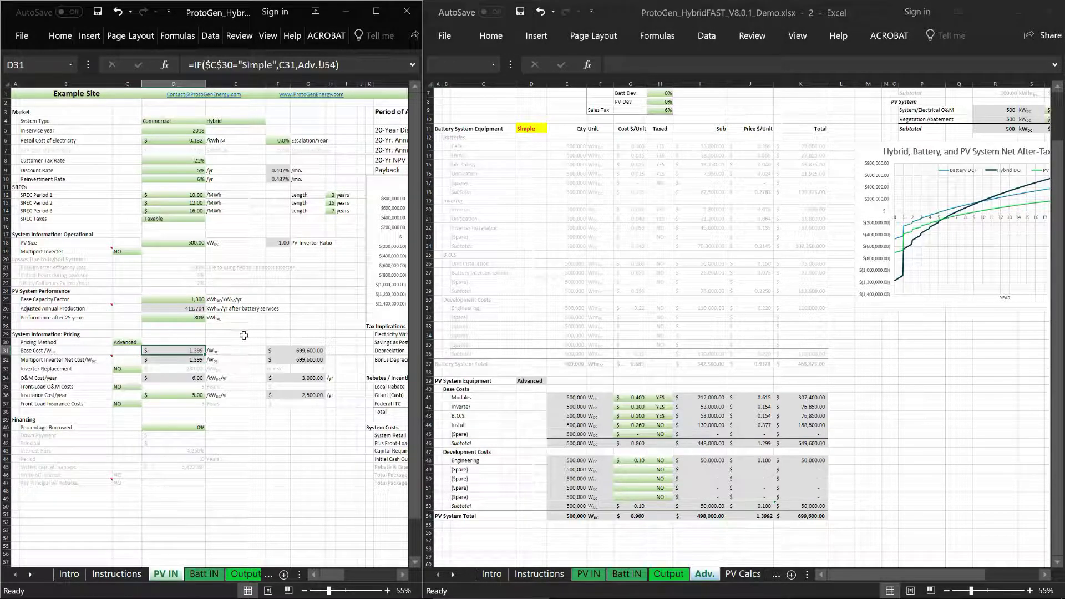
Step: Set the Pricing Method on the Batt IN sheet to Advanced
left_click(204, 577)
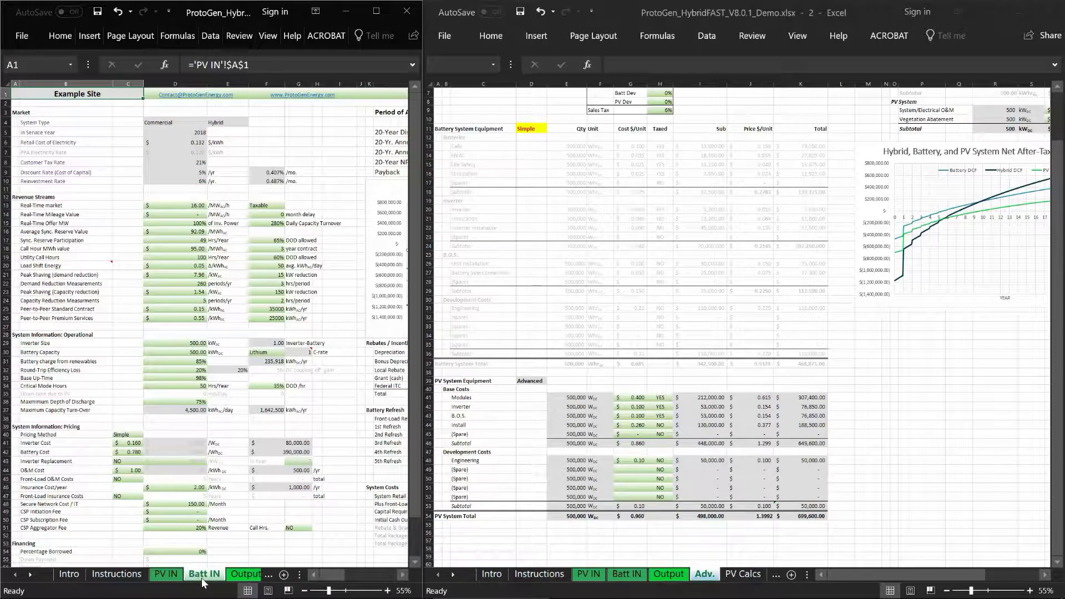
left_click(129, 435)
left_click(147, 435)
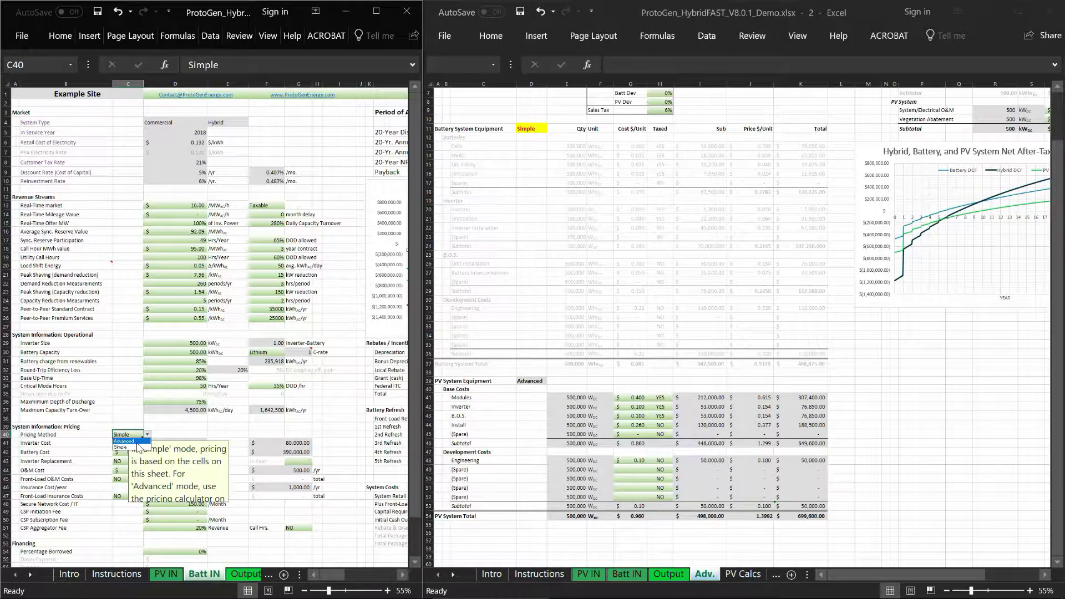
left_click(128, 441)
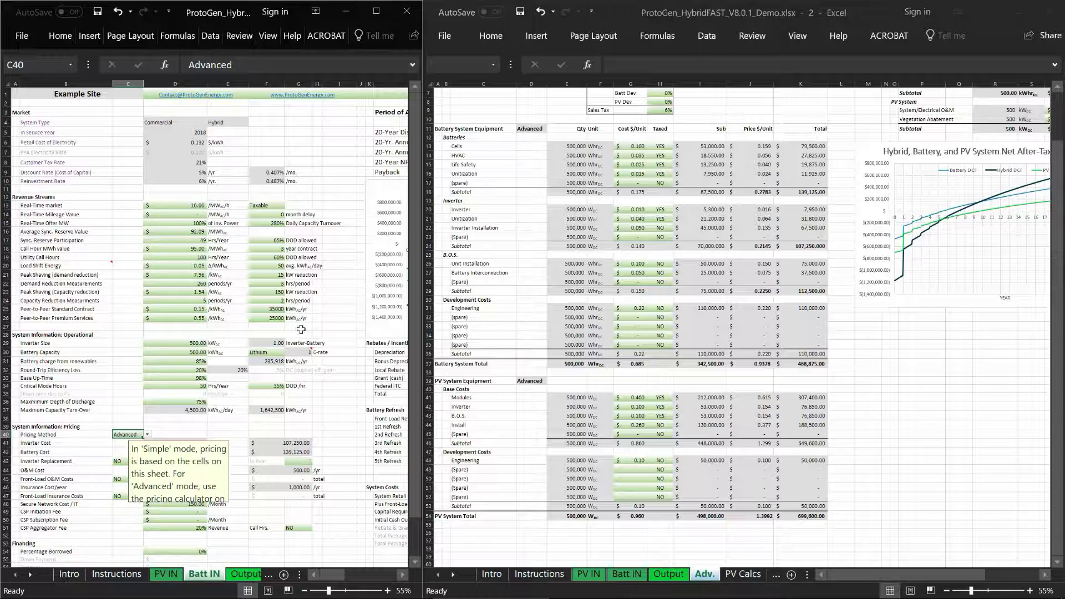
Step: Return the Pricing Method to Simple on both the Batt IN and PV IN sheets, and close the second workbook window
left_click(148, 435)
left_click(125, 447)
left_click(166, 574)
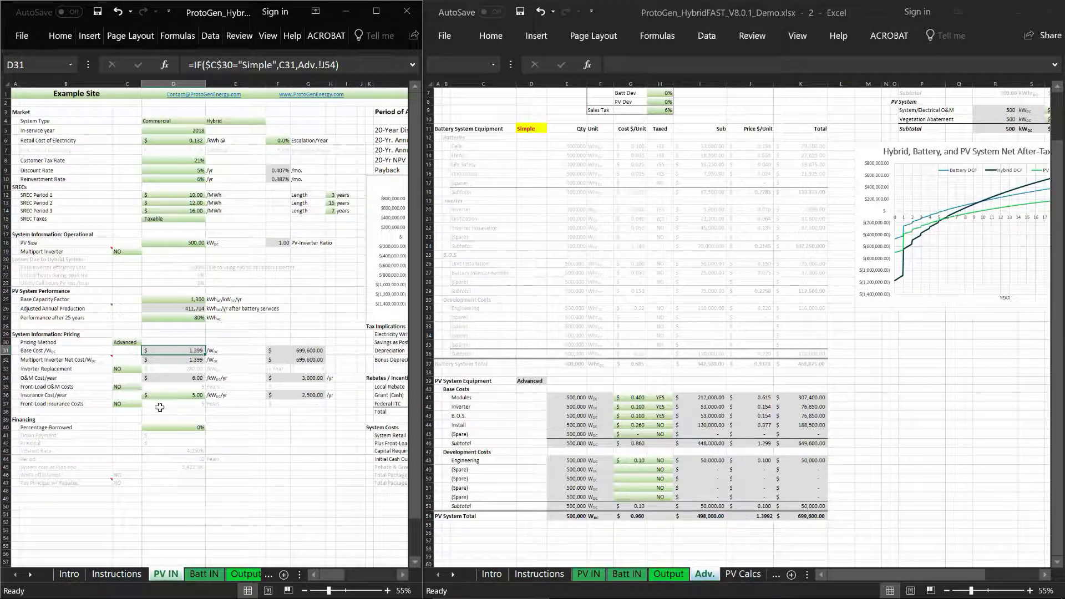
left_click(128, 343)
left_click(145, 342)
left_click(120, 354)
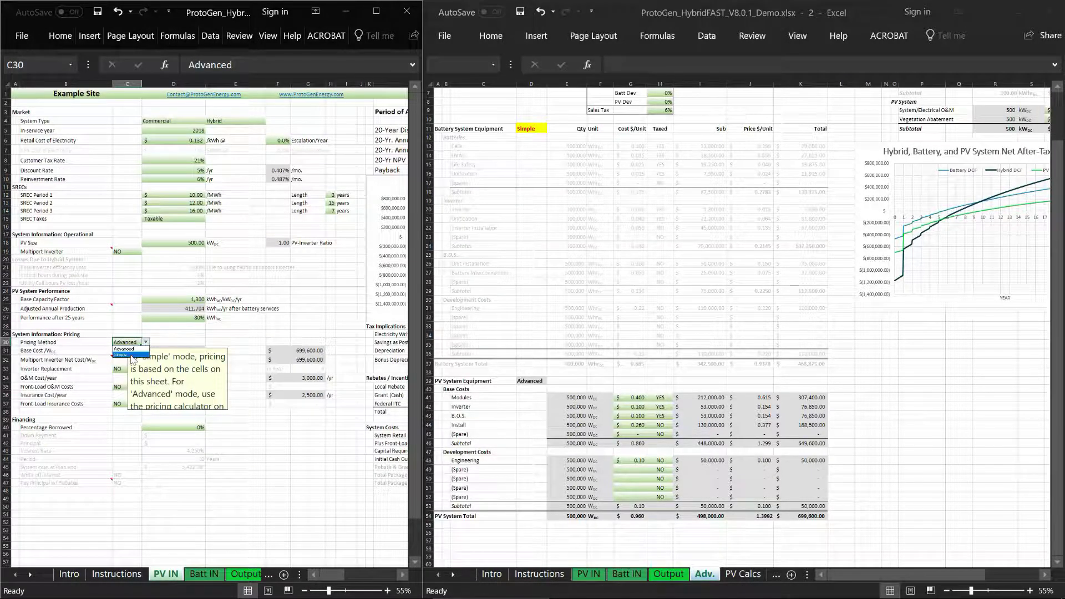
left_click(235, 342)
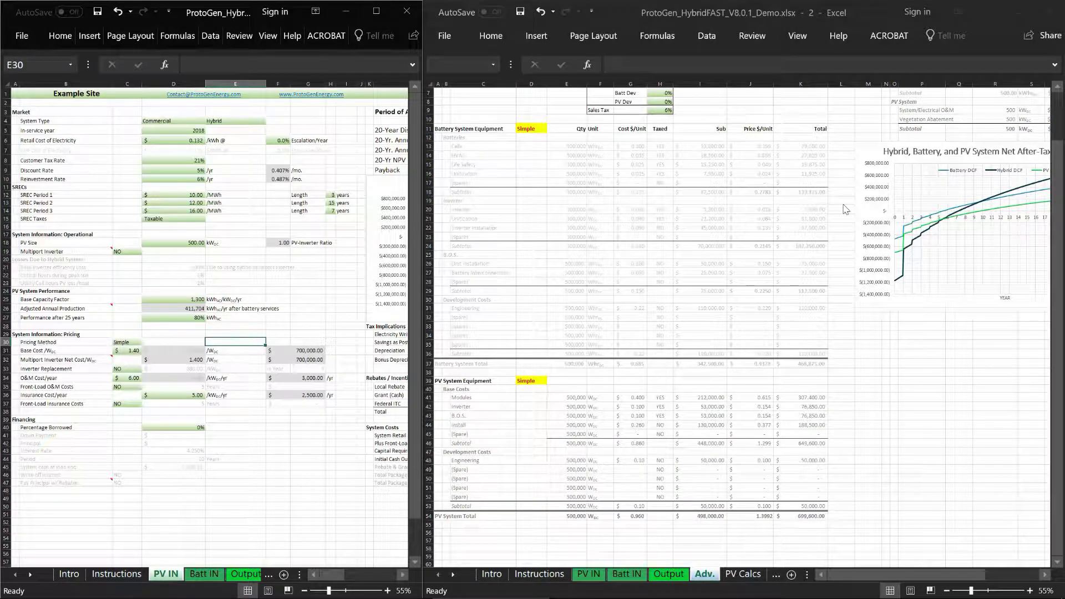
left_click(1048, 11)
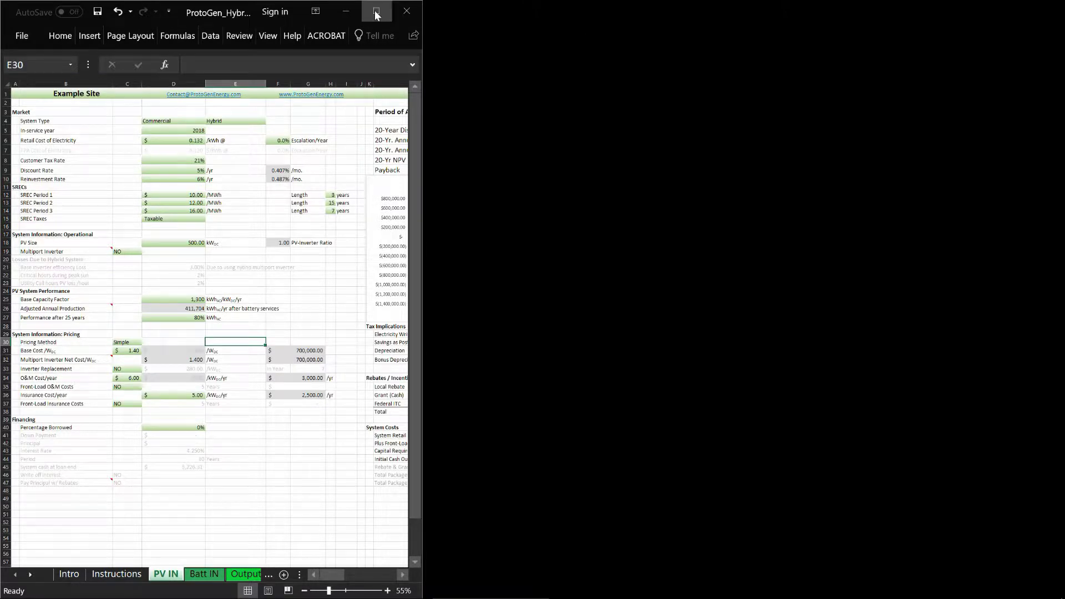
Step: Maximize the workbook window, glance at the Adv. sheet, and show the PV Calcs sheet from its first columns at 55% zoom
left_click(376, 12)
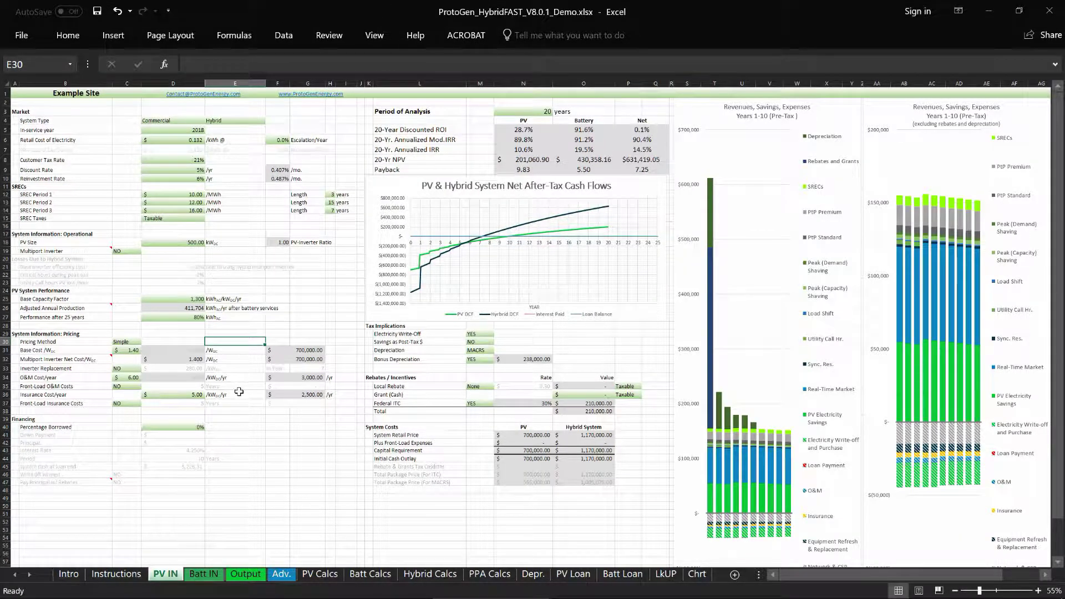
left_click(281, 574)
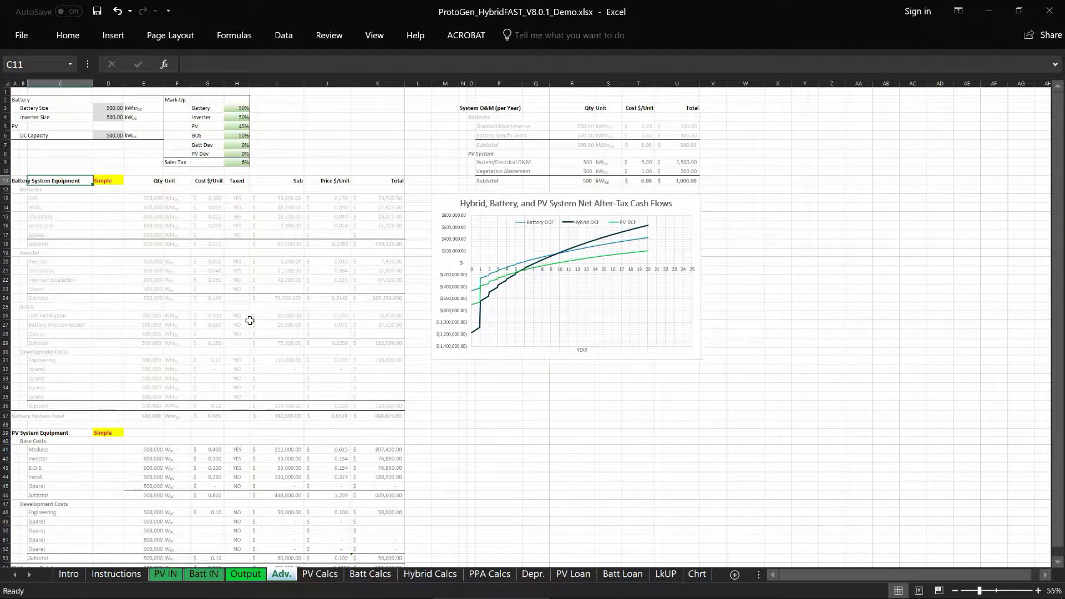
left_click(316, 576)
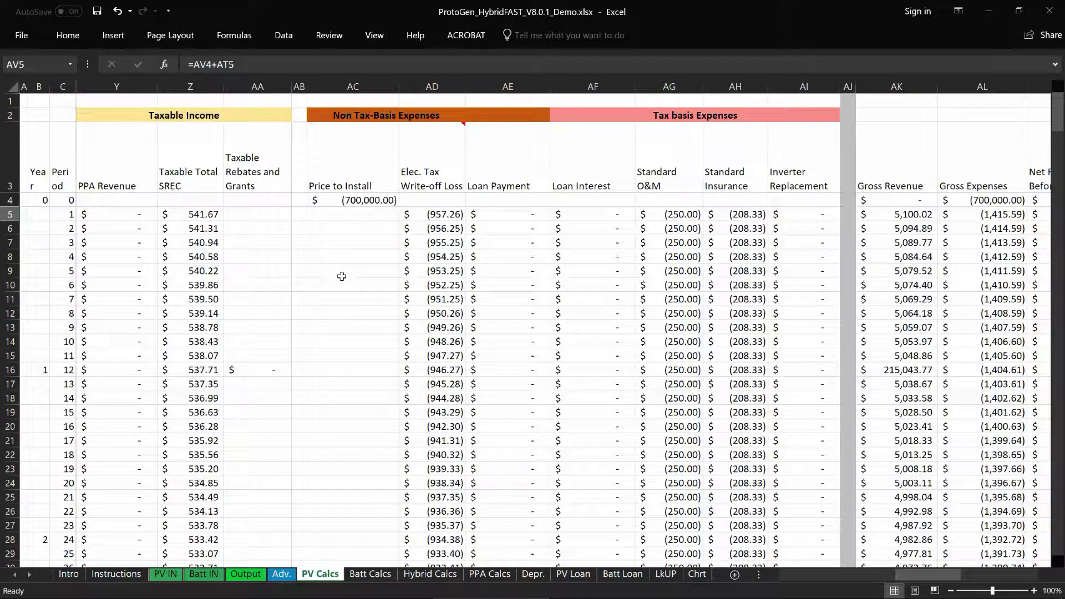
scroll(341, 276, "down", 3, "ctrl")
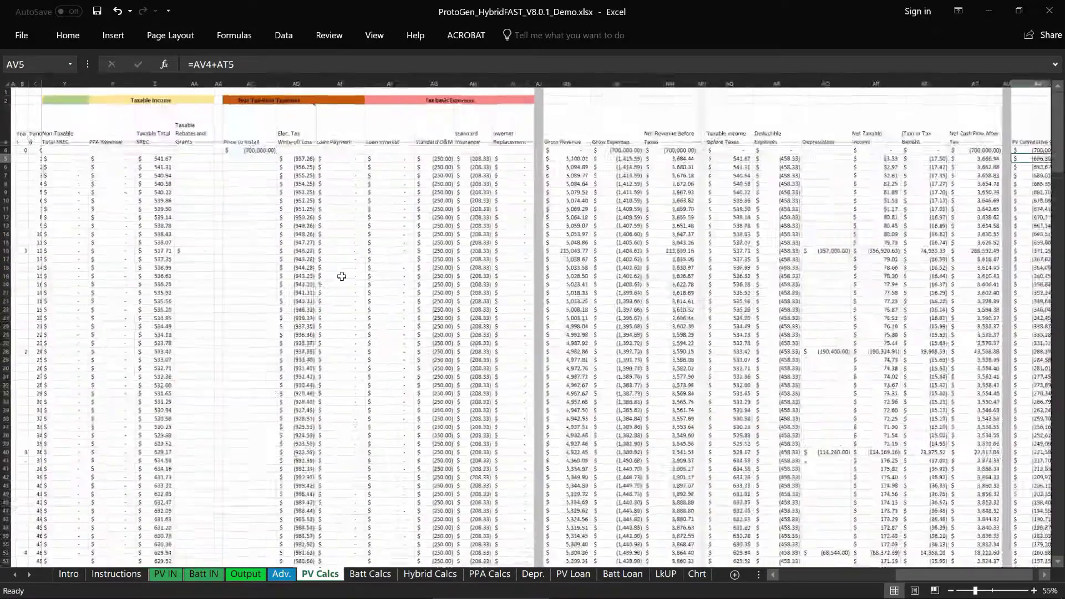
left_click_drag(909, 573, 779, 577)
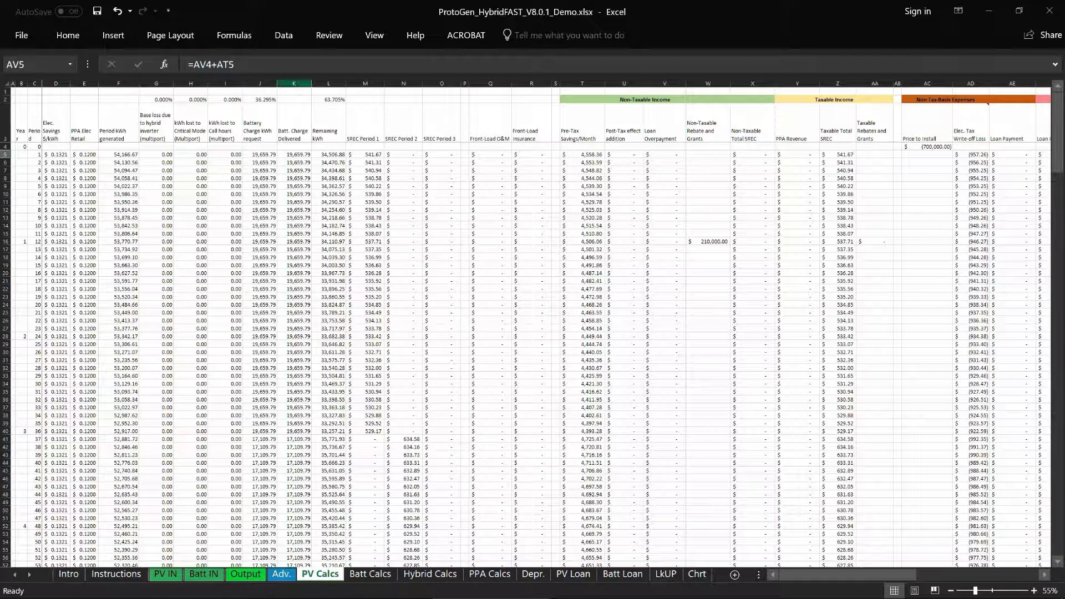
Step: Unfreeze the panes on PV Calcs and look through the rows and columns without fixed headings
left_click(364, 35)
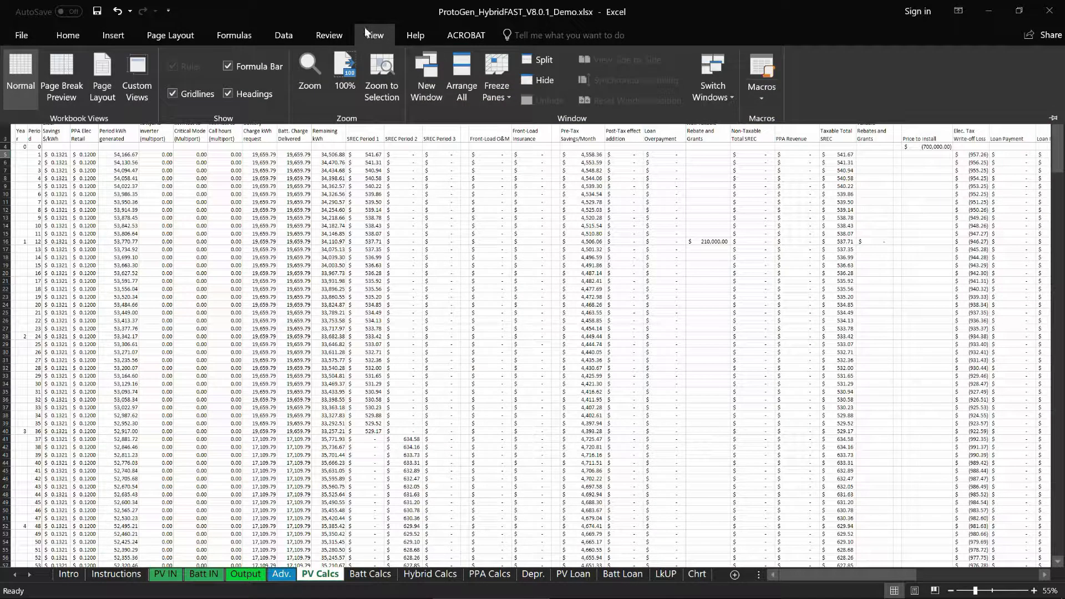
left_click(490, 68)
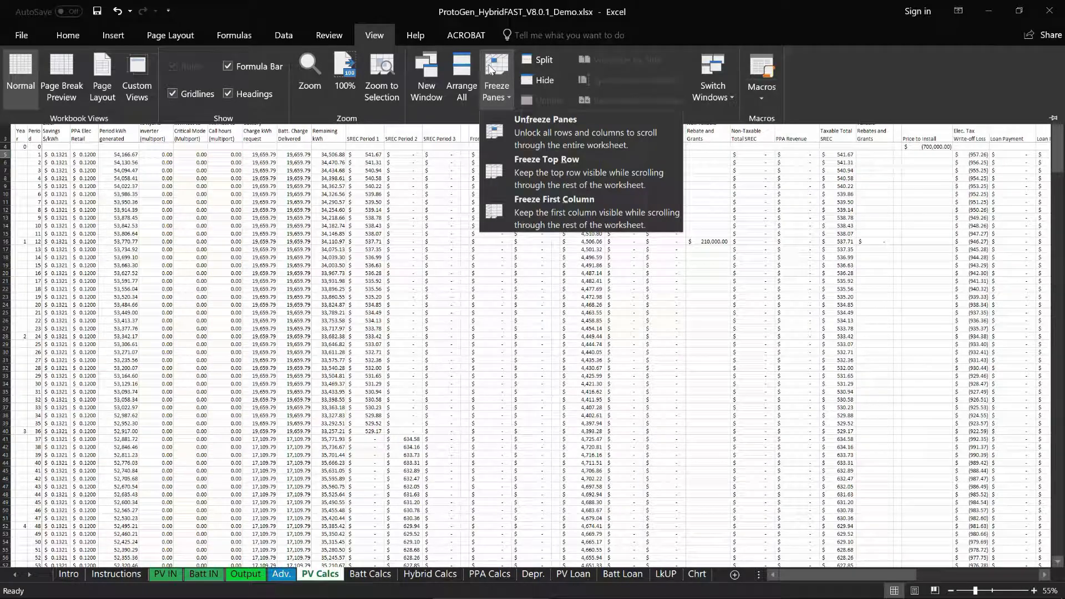
left_click(545, 124)
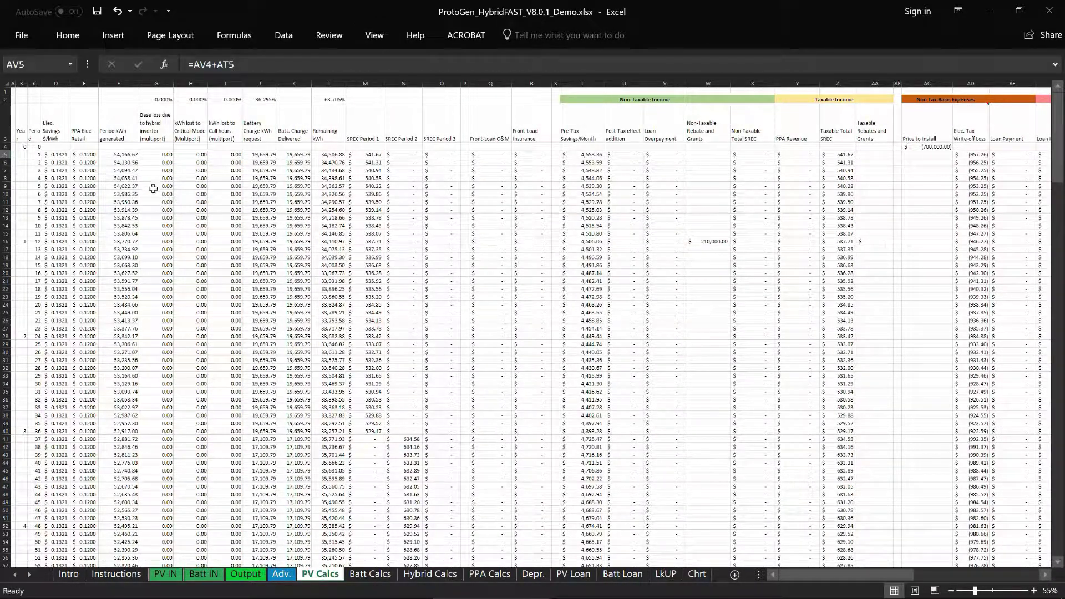
scroll(153, 187, "down", 4)
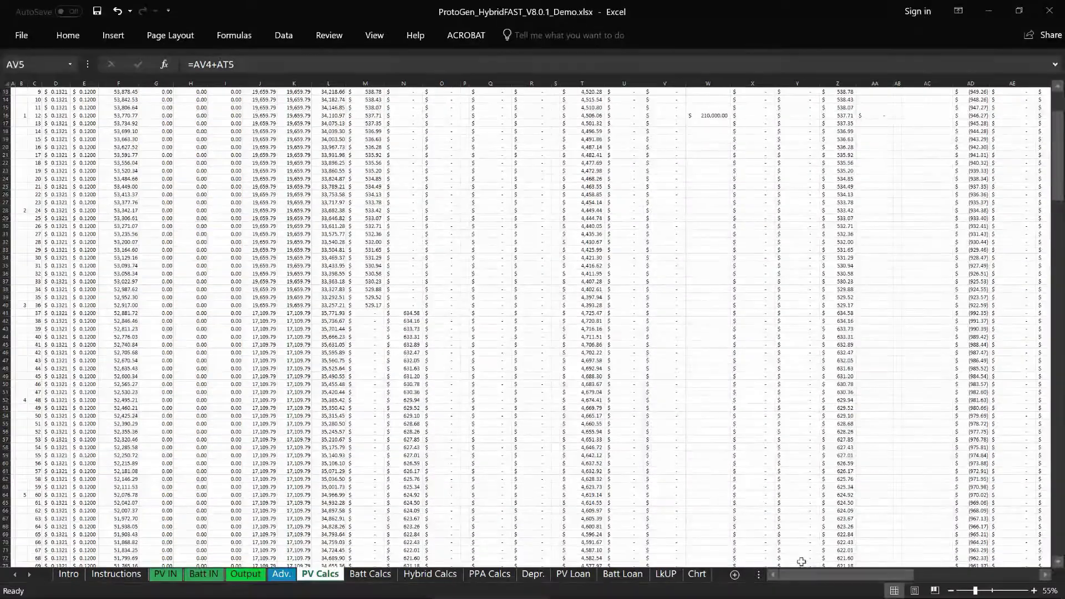
left_click_drag(801, 577, 842, 581)
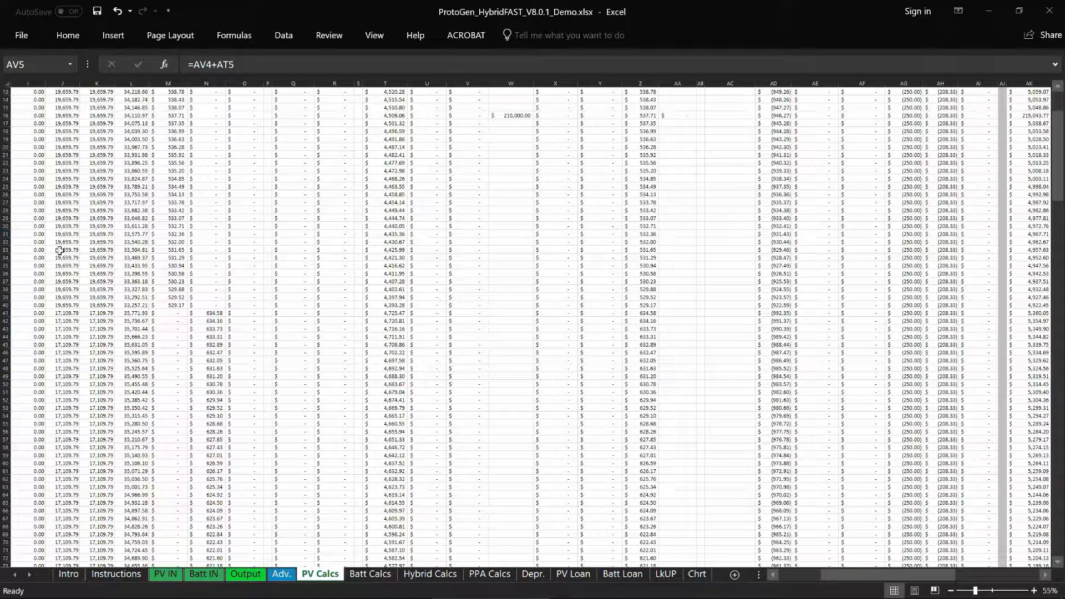
left_click_drag(834, 575, 783, 573)
scroll(201, 243, "up", 4)
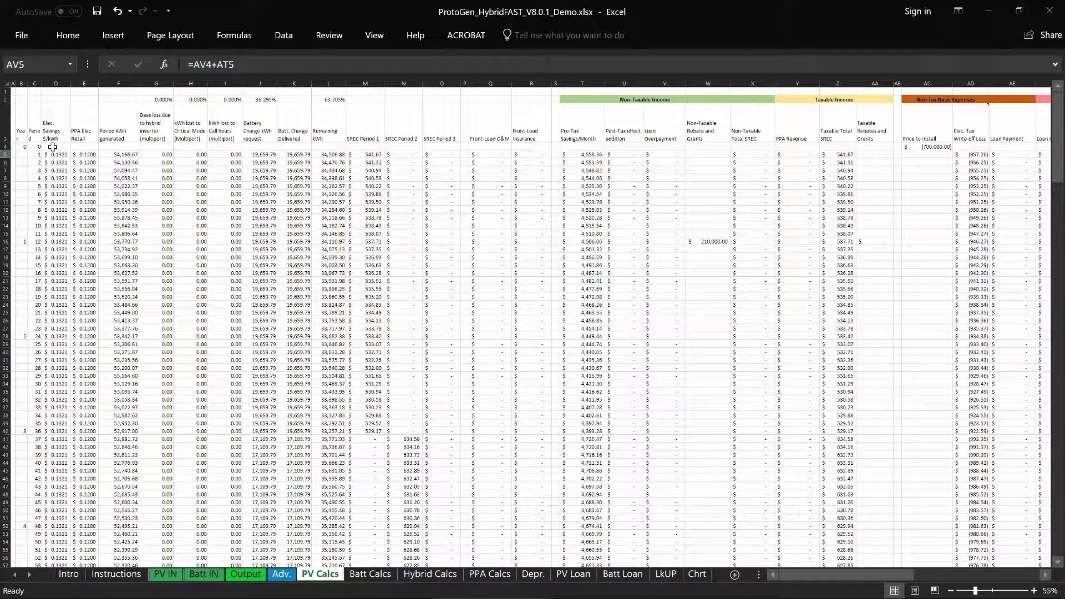
Step: Freeze the panes of PV Calcs at cell D4 and check the fixed headings while moving through the rows
left_click(53, 146)
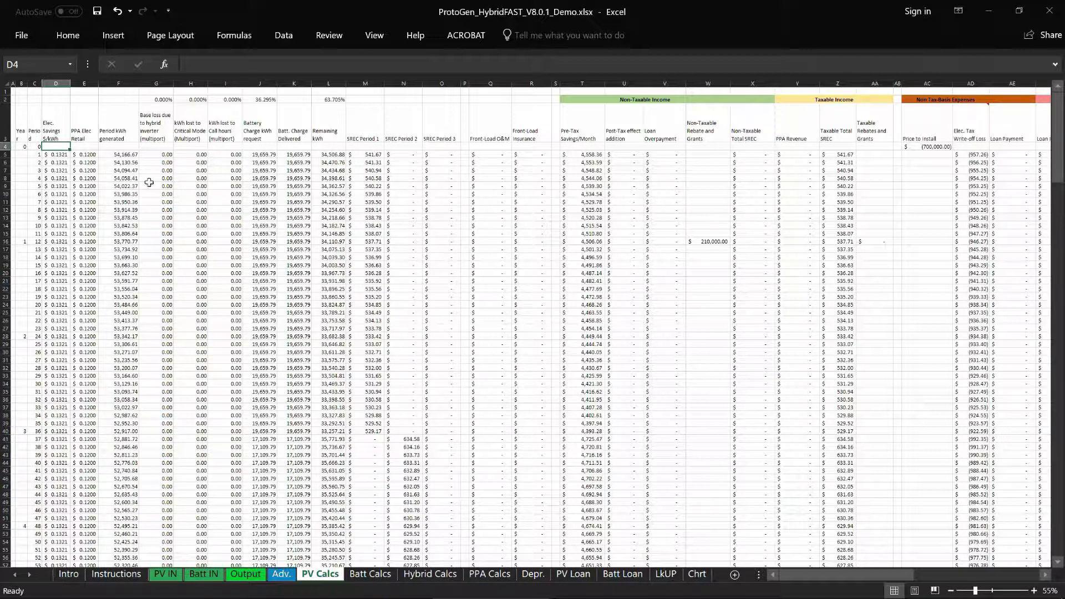
left_click(376, 33)
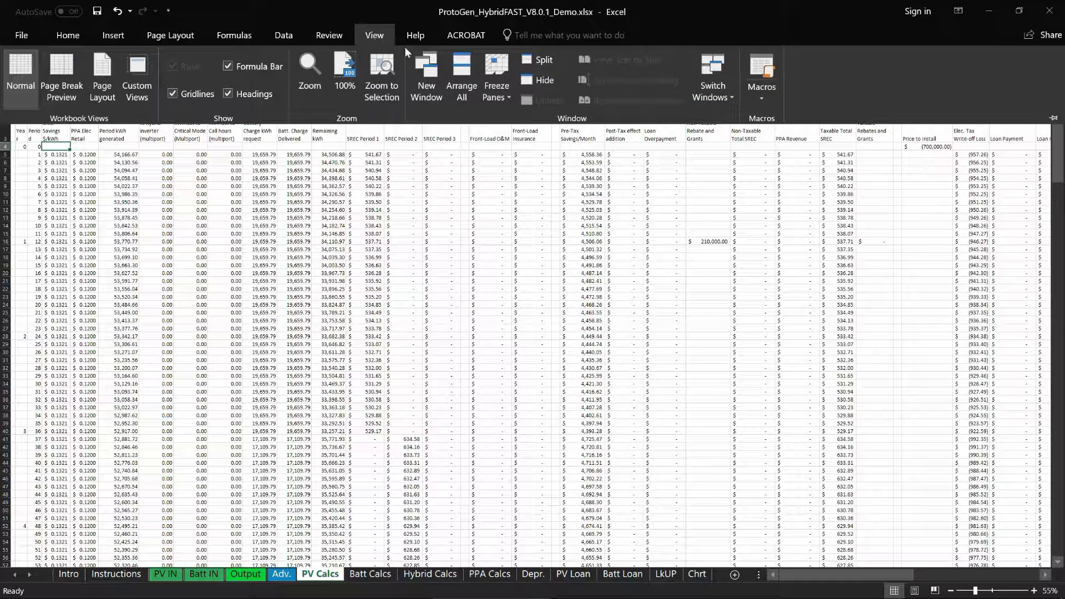
left_click(502, 71)
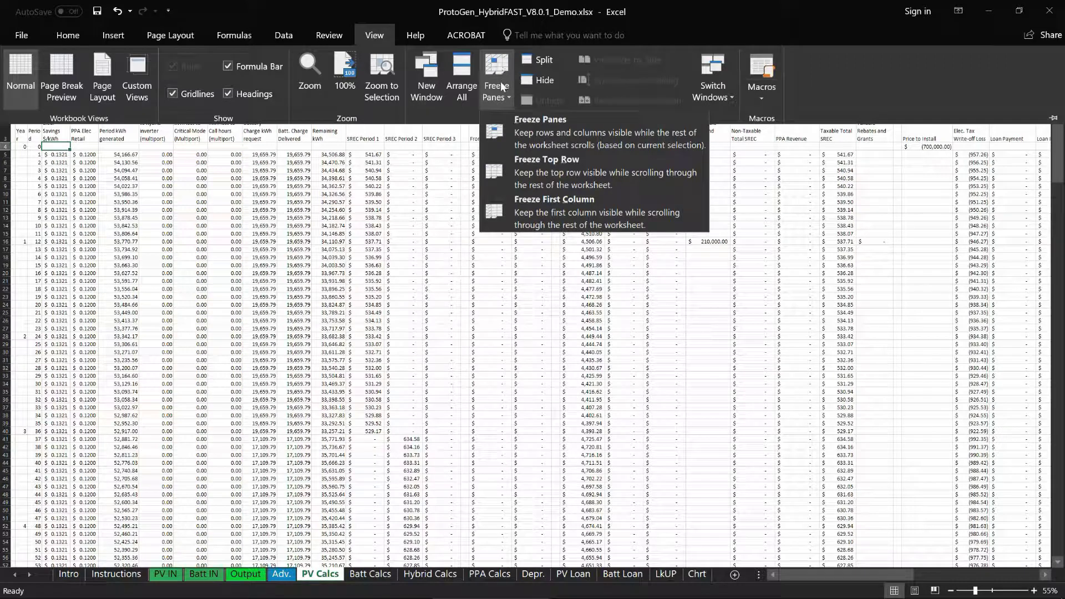
left_click(507, 132)
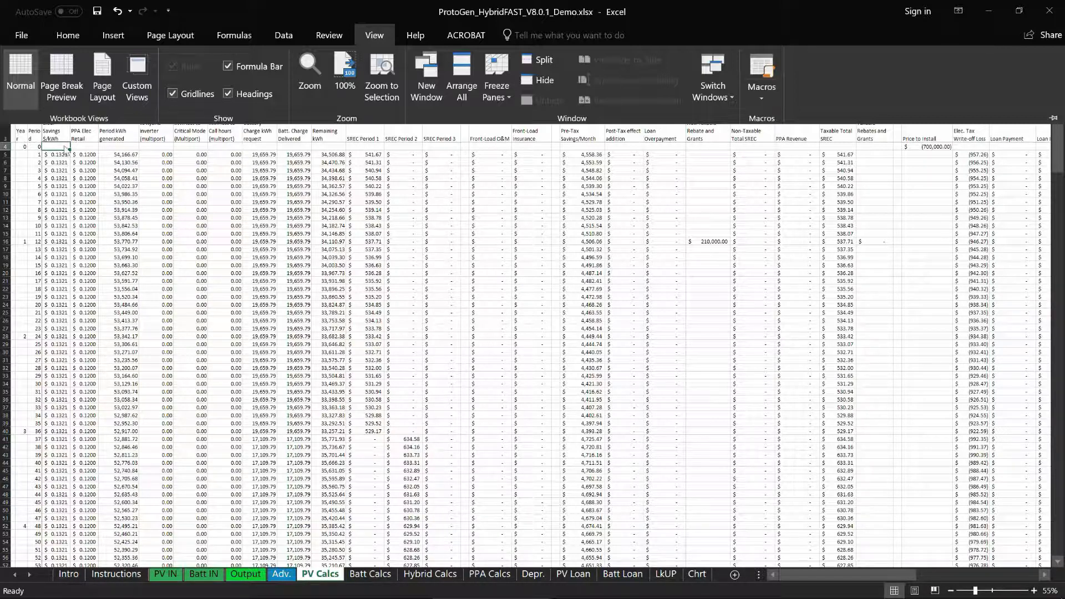
left_click(187, 172)
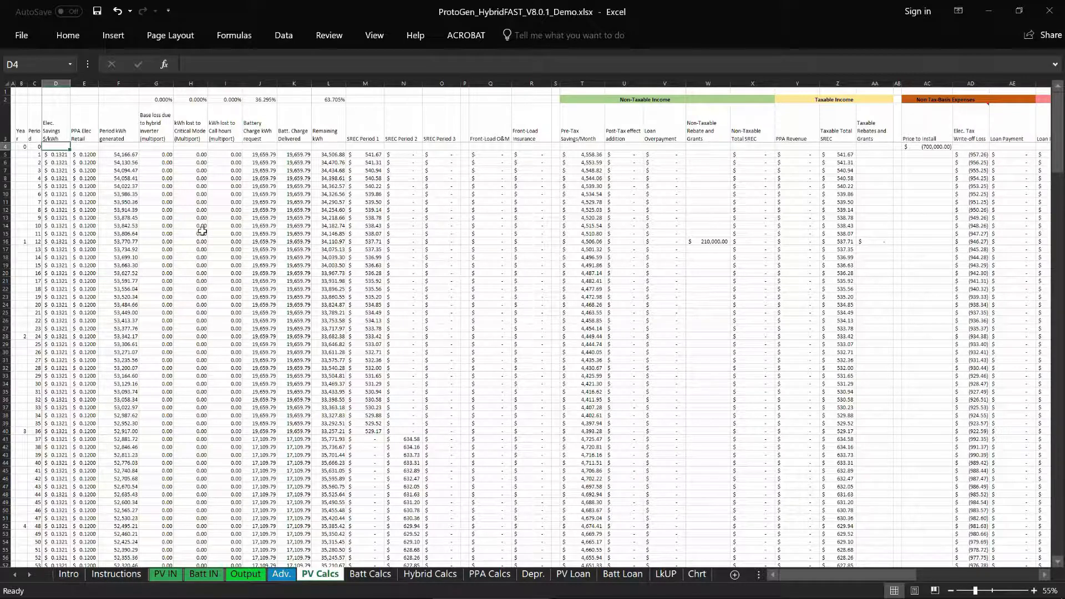
scroll(306, 260, "down", 6)
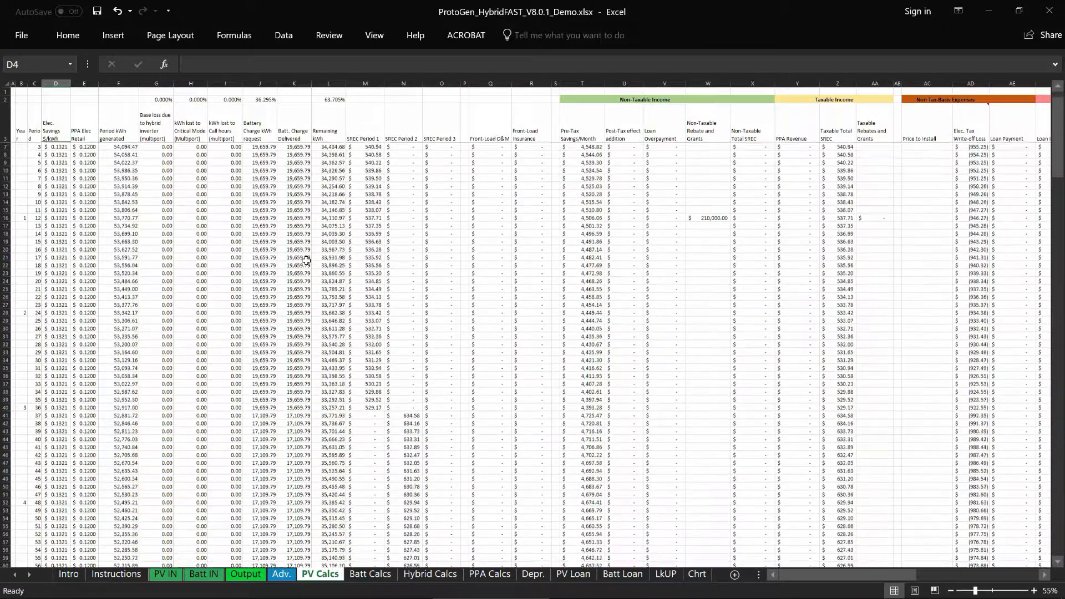
scroll(306, 260, "down", 5)
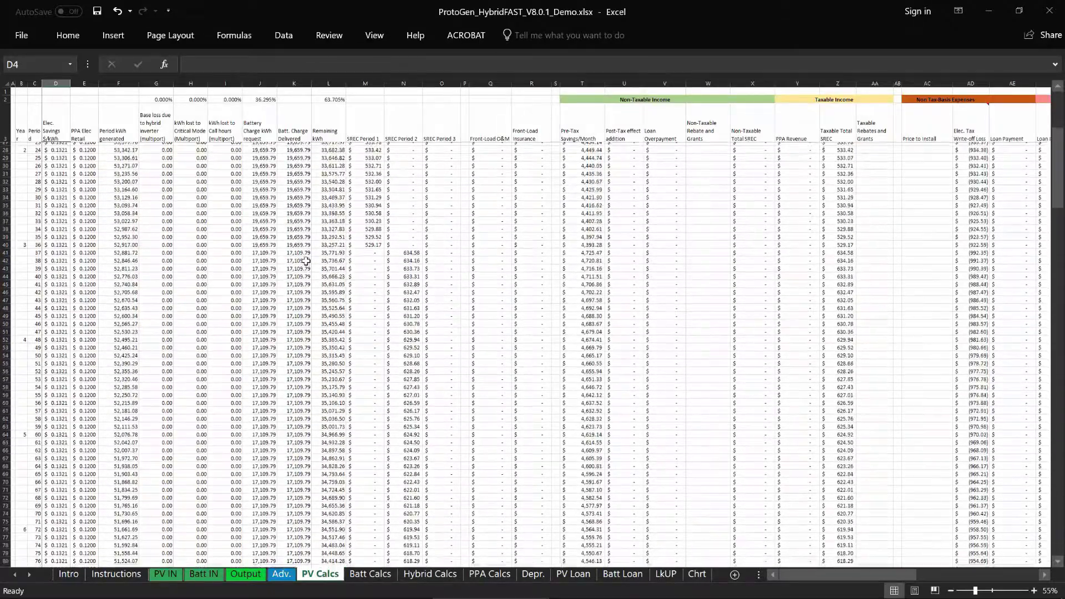
scroll(277, 232, "down", 1)
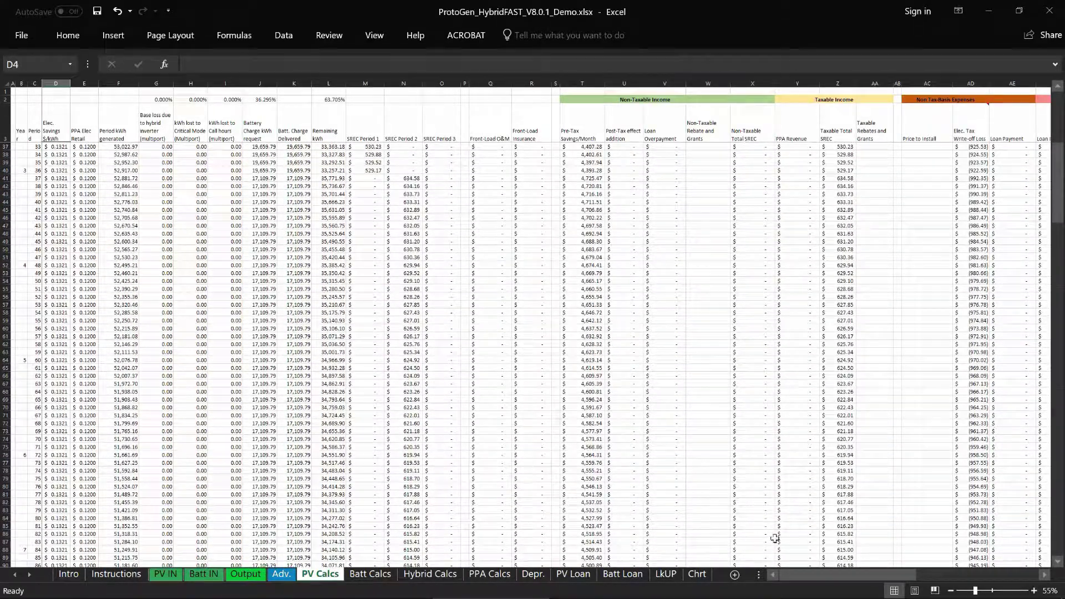
left_click_drag(797, 578, 775, 577)
scroll(353, 267, "up", 11)
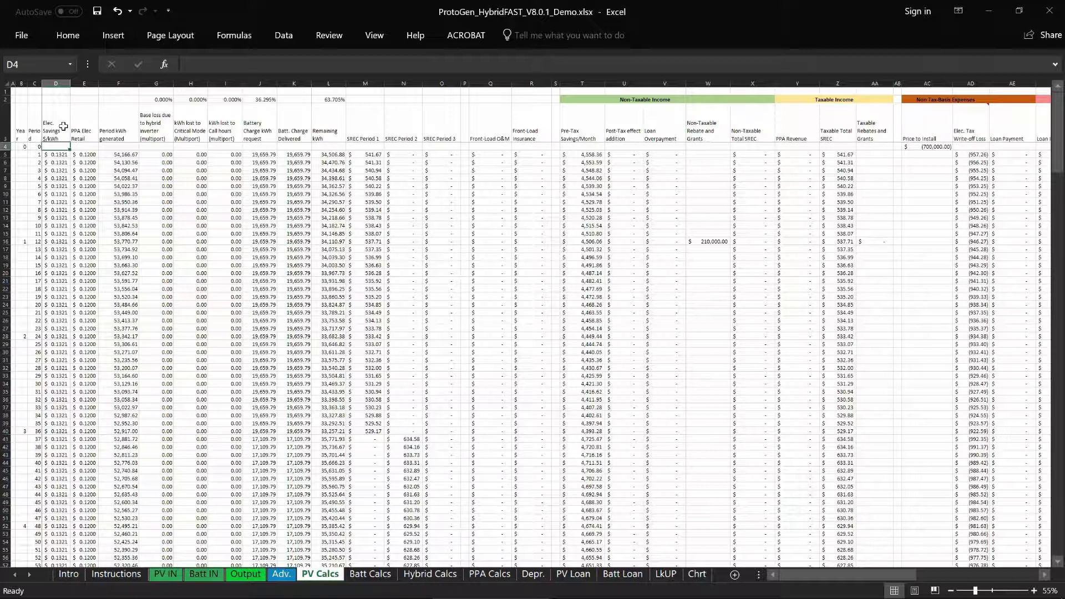
Step: Examine the PV Calcs columns from Elec. Savings to Taxable Rebates and Grants, and the expense columns from Price to Install to Inverter Replacement
left_click_drag(57, 155, 123, 268)
left_click(118, 135)
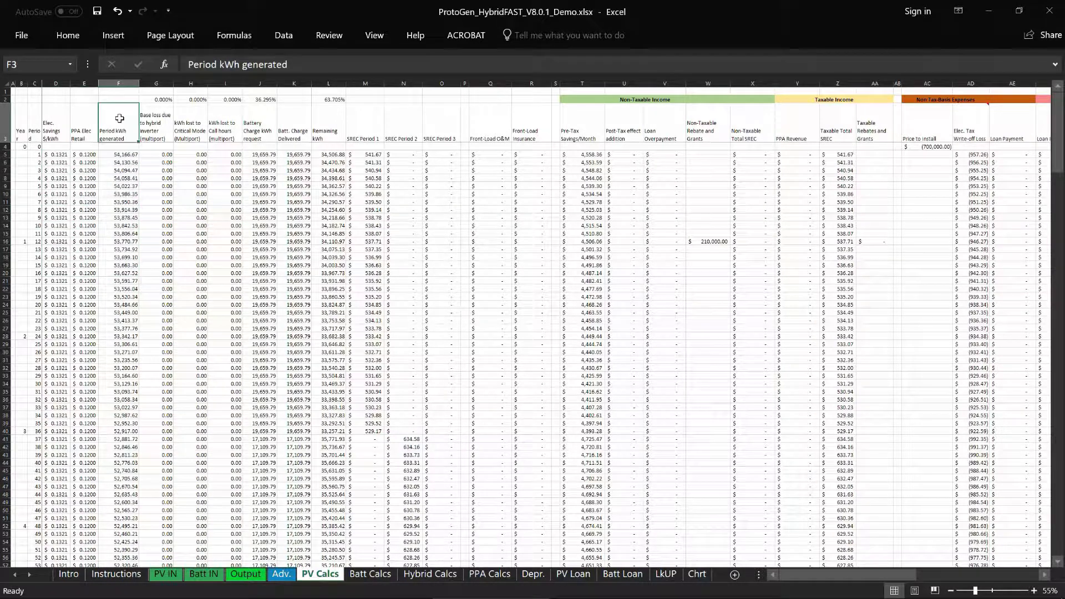
left_click(150, 127)
left_click_drag(168, 127, 873, 135)
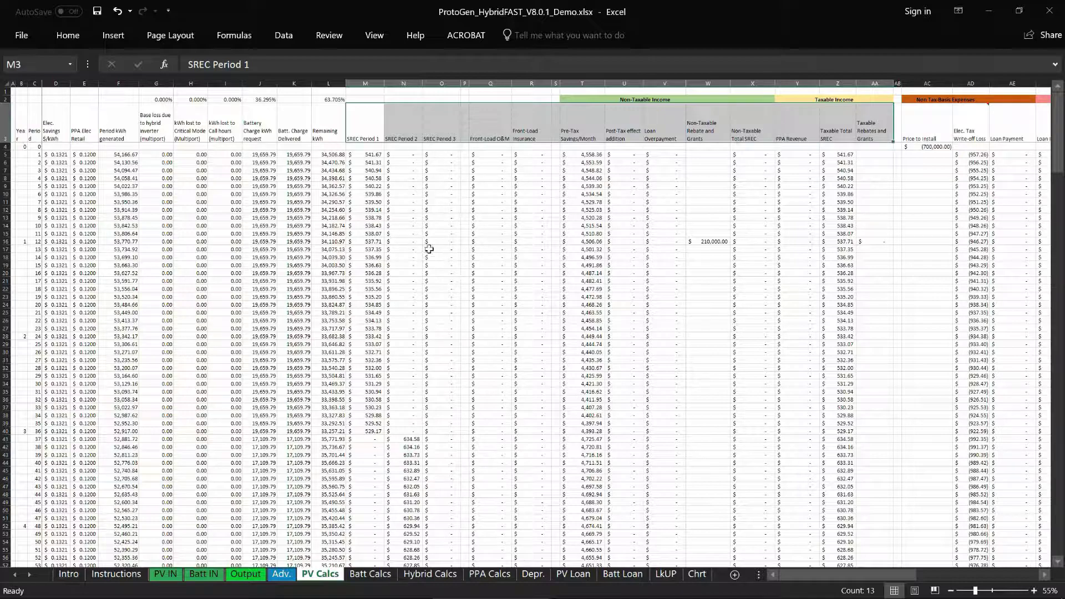
left_click_drag(794, 574, 890, 574)
left_click_drag(364, 133, 617, 385)
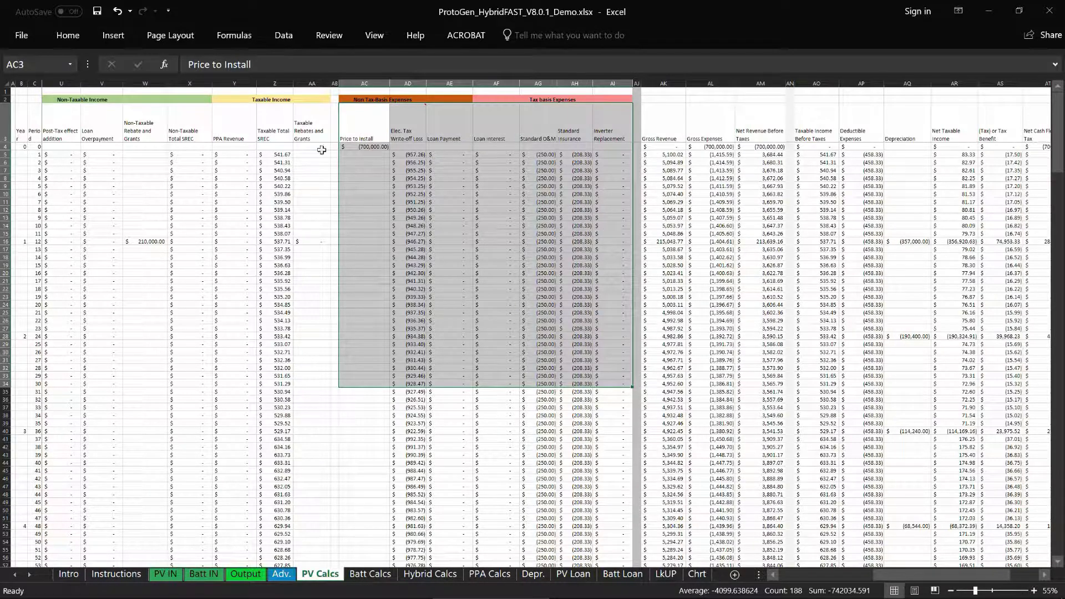
Step: Inspect the period 1 formulas for Gross Revenue in AK5, Gross Expenses in AL5 and Net Revenue Before Taxes in AM5
left_click(669, 155)
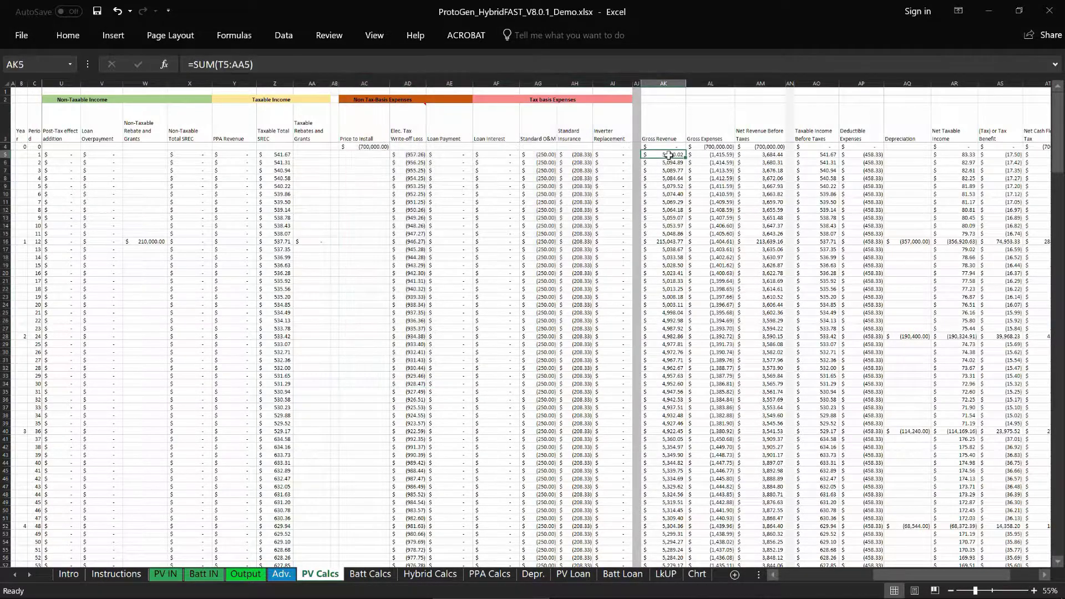
key("F2")
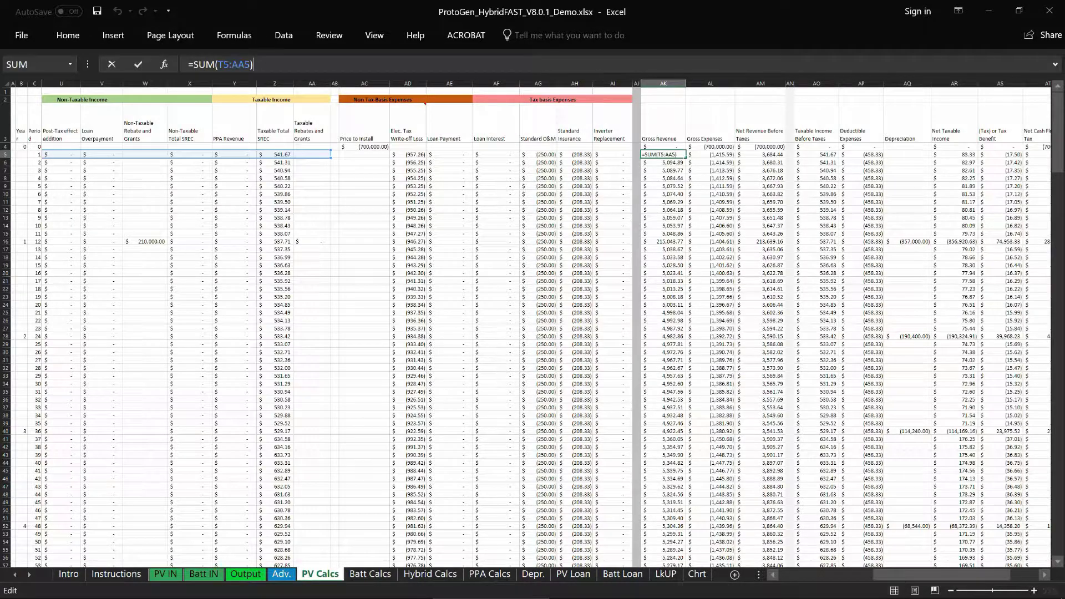
left_click_drag(902, 569, 884, 568)
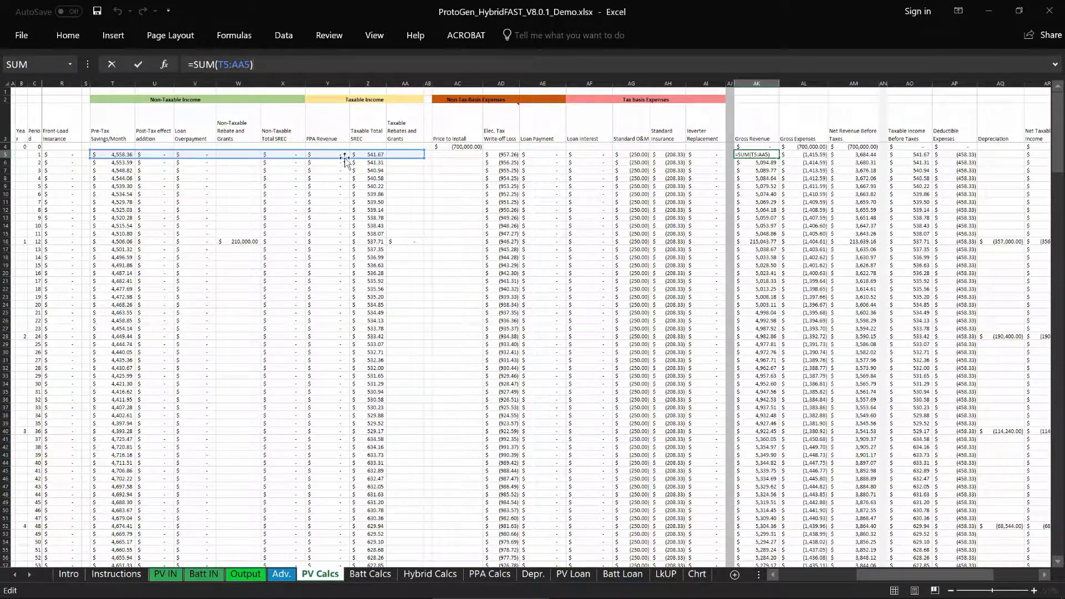
left_click(806, 154)
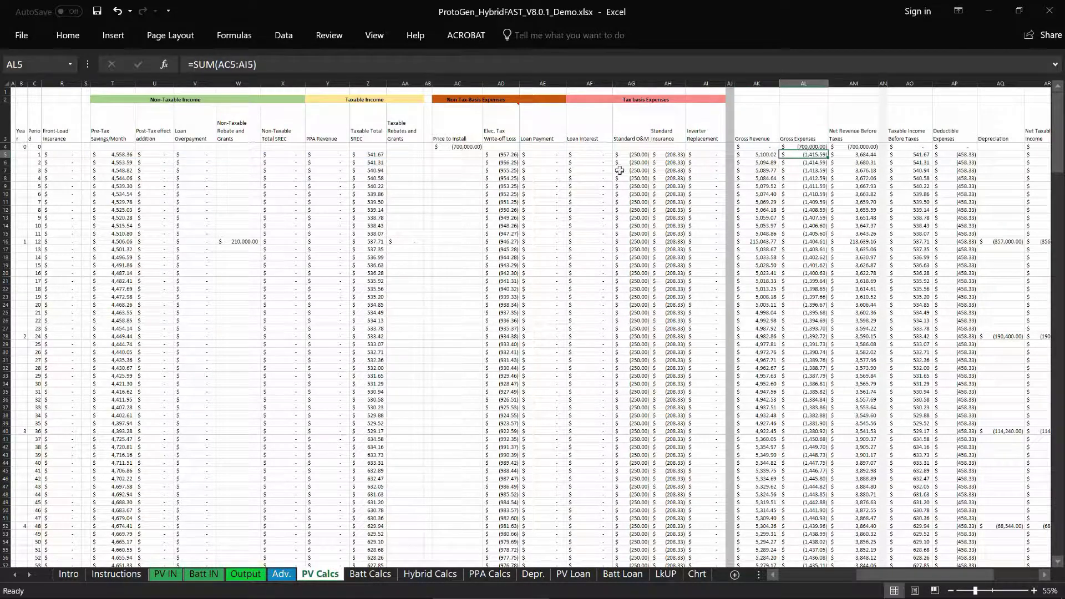
key("F2")
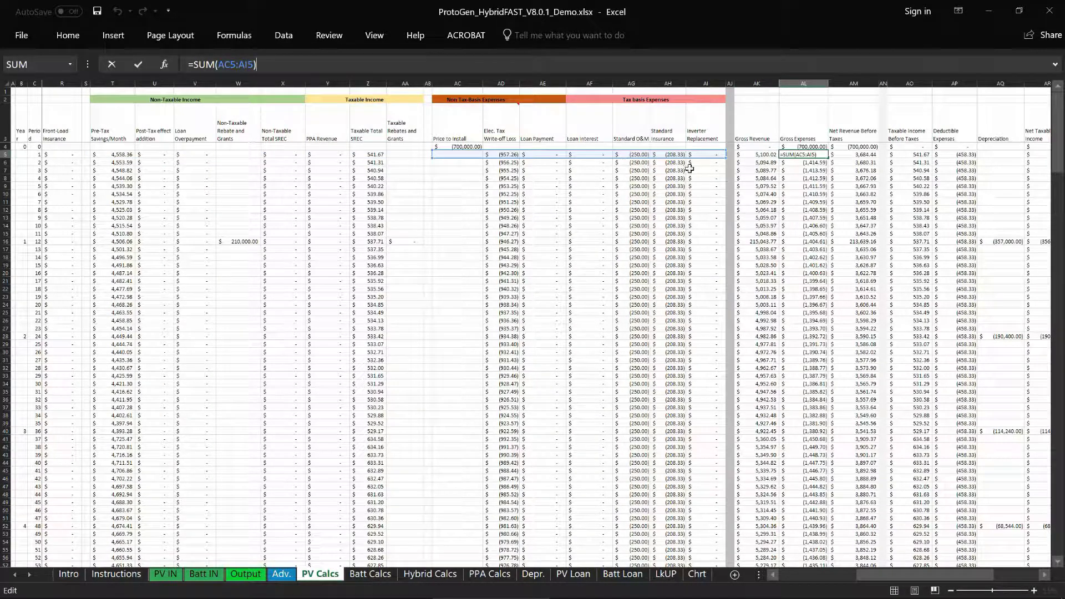
left_click(845, 154)
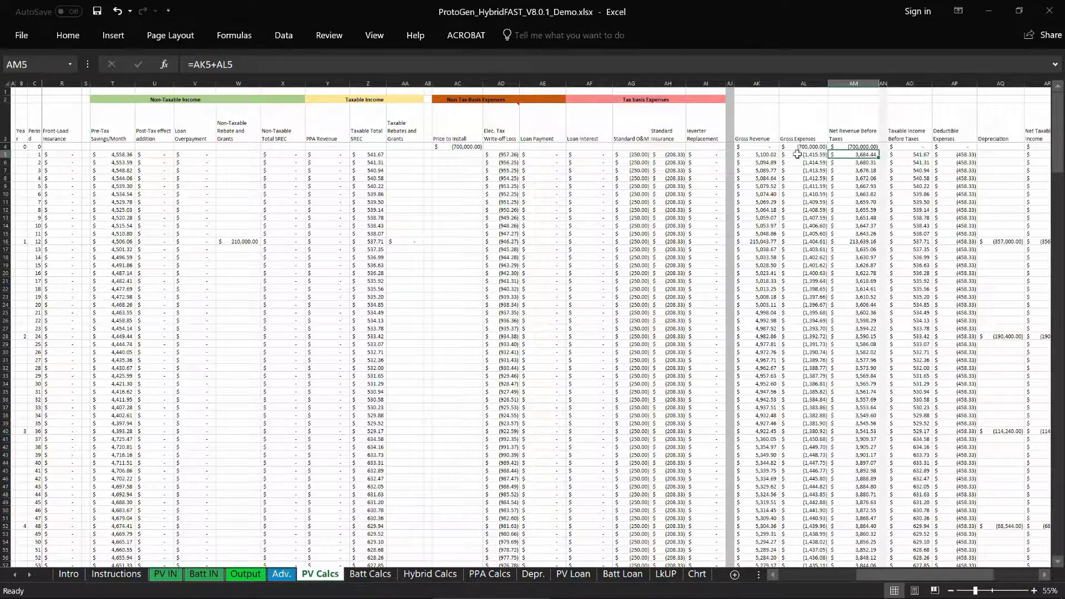
key("F2")
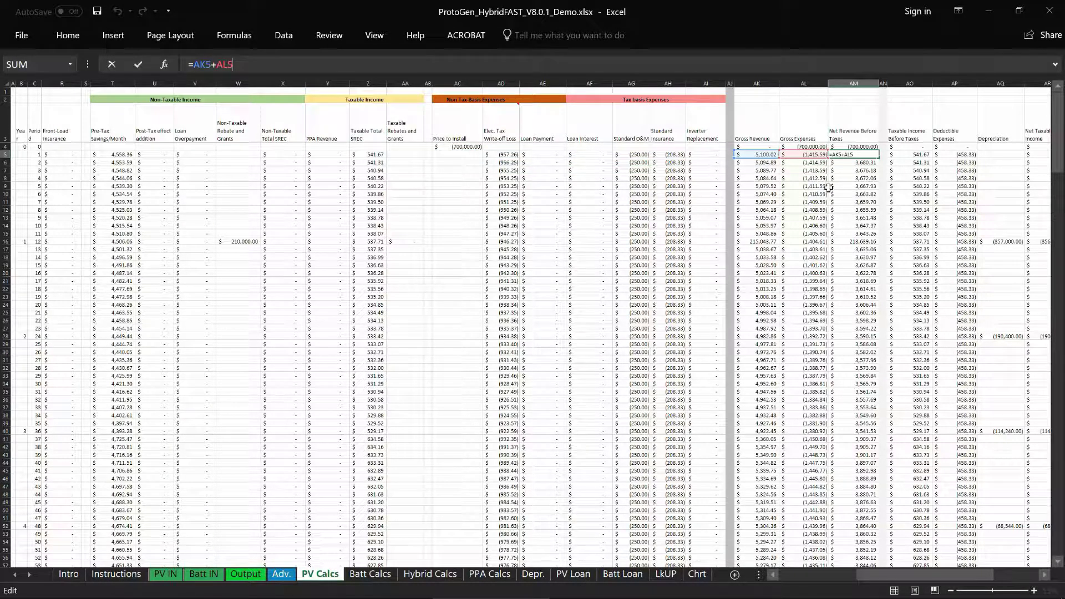
left_click(823, 171)
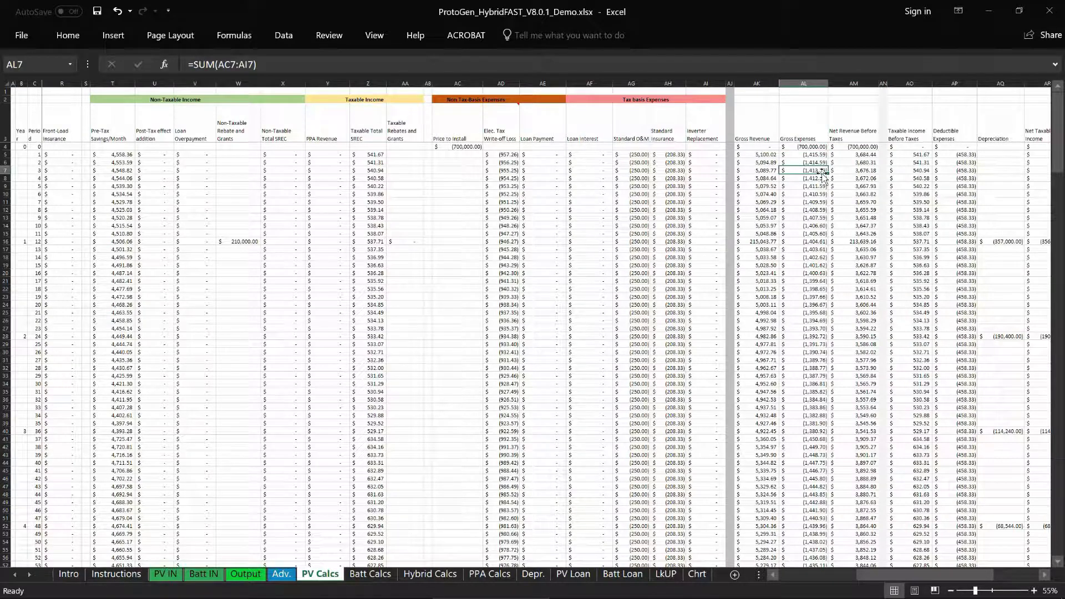
Step: Examine the columns from Taxable Income Before Taxes to Net Cash Flow After Tax, and the PV Cumulative Cash and DCF columns
left_click_drag(860, 570, 938, 574)
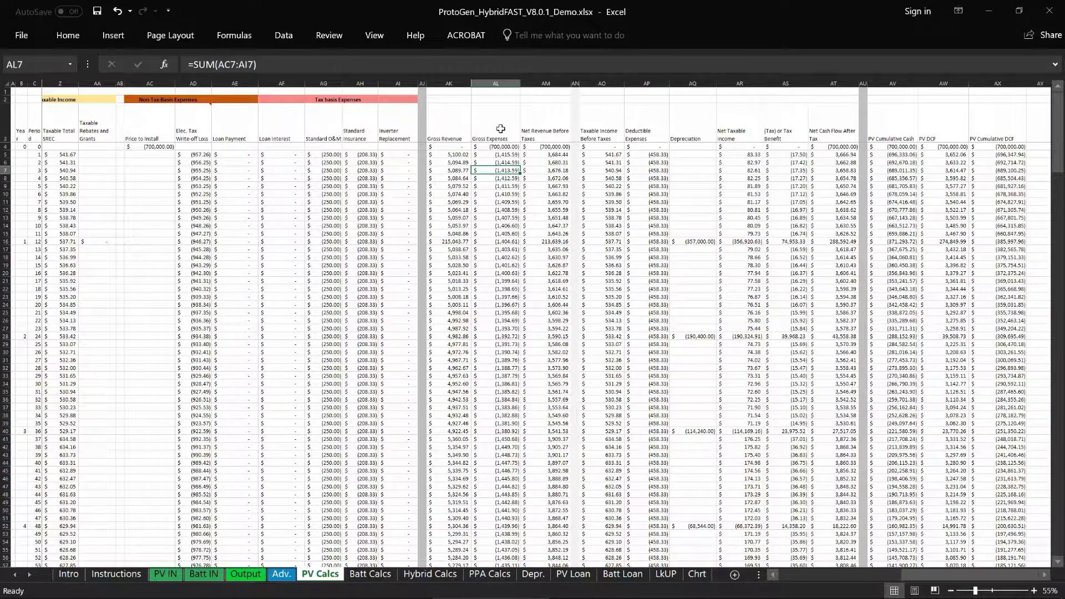
left_click_drag(582, 100, 837, 133)
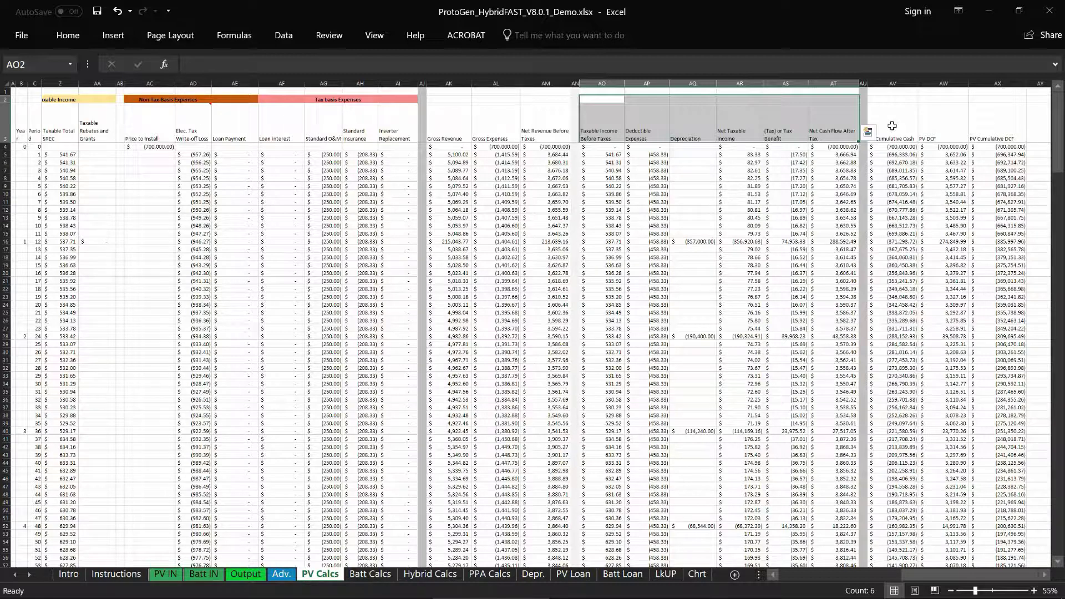
left_click_drag(889, 123, 987, 114)
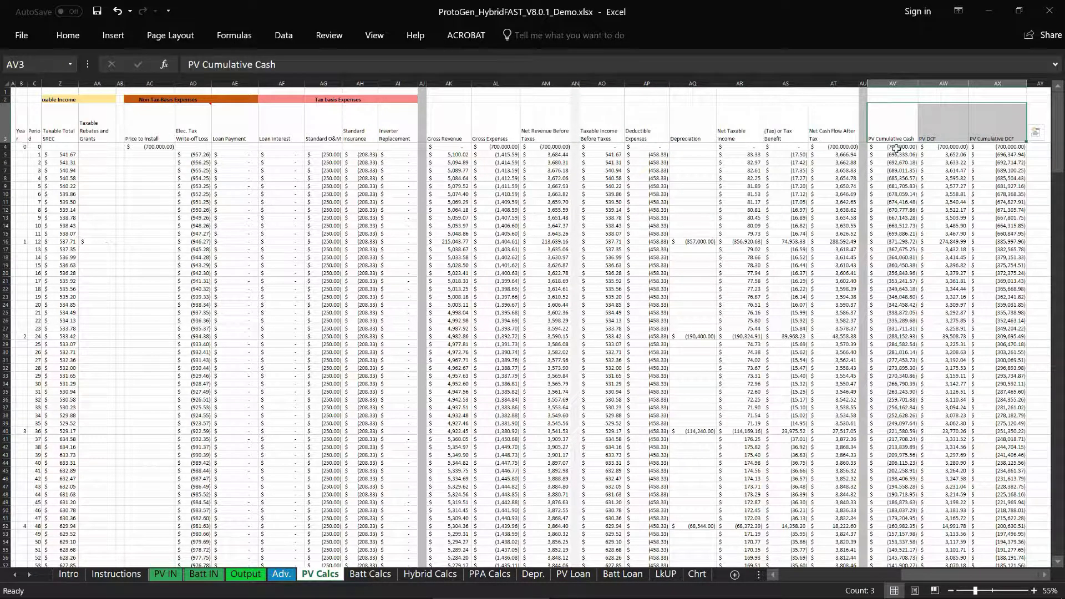
left_click_drag(896, 148, 921, 299)
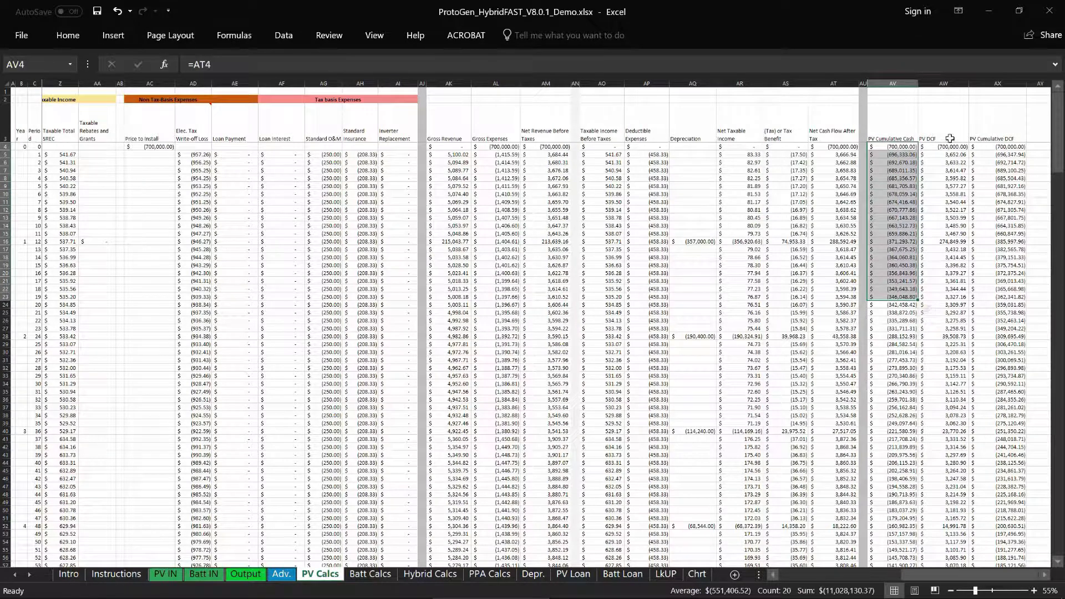
Step: Inspect the PV Cumulative Cash, PV DCF and PV Cumulative DCF formulas in PV Calcs, tracing PV DCF to Net Cash Flow After Tax in AT4
left_click_drag(943, 149, 949, 305)
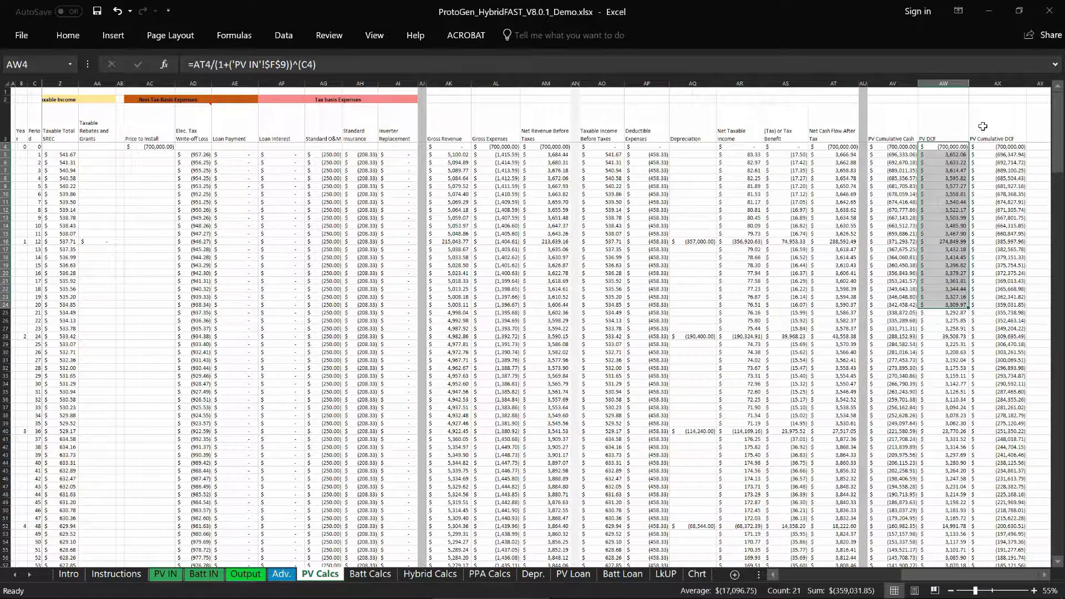
left_click_drag(999, 119, 984, 296)
left_click_drag(894, 115, 886, 266)
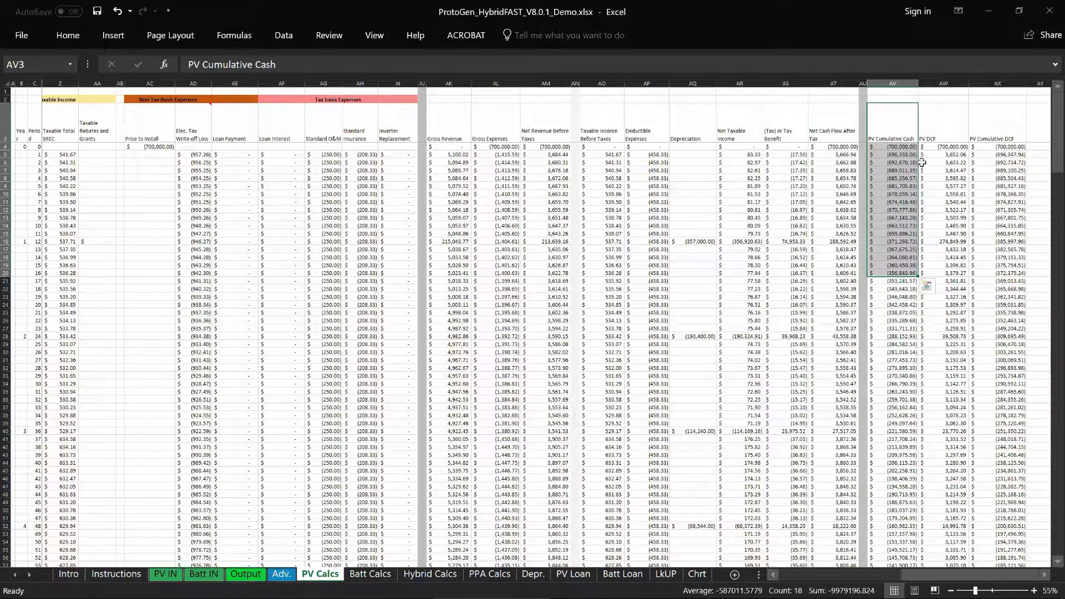
left_click(900, 163)
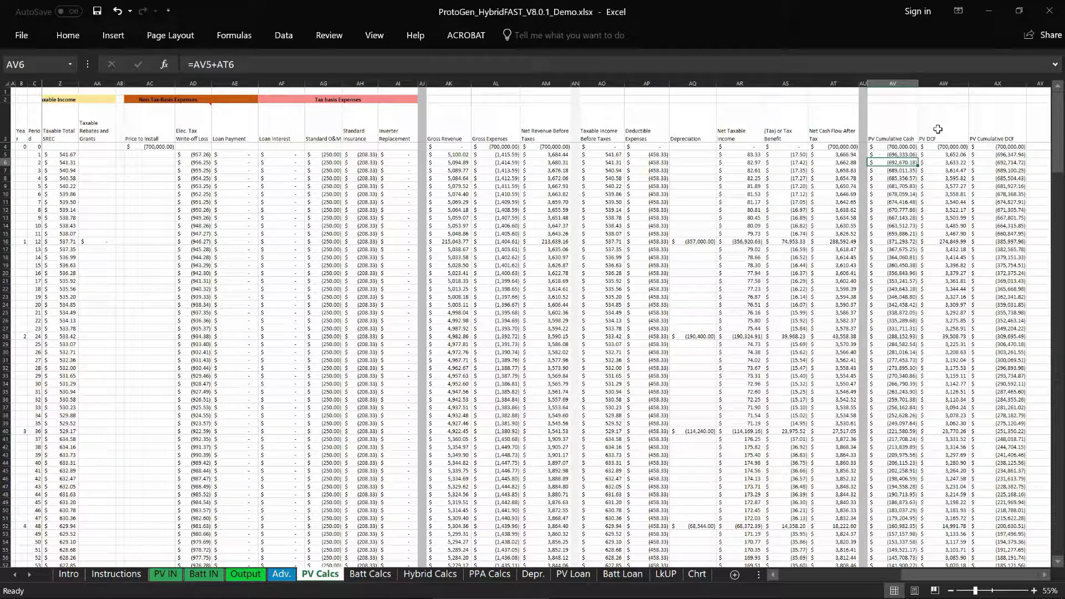
left_click(941, 147)
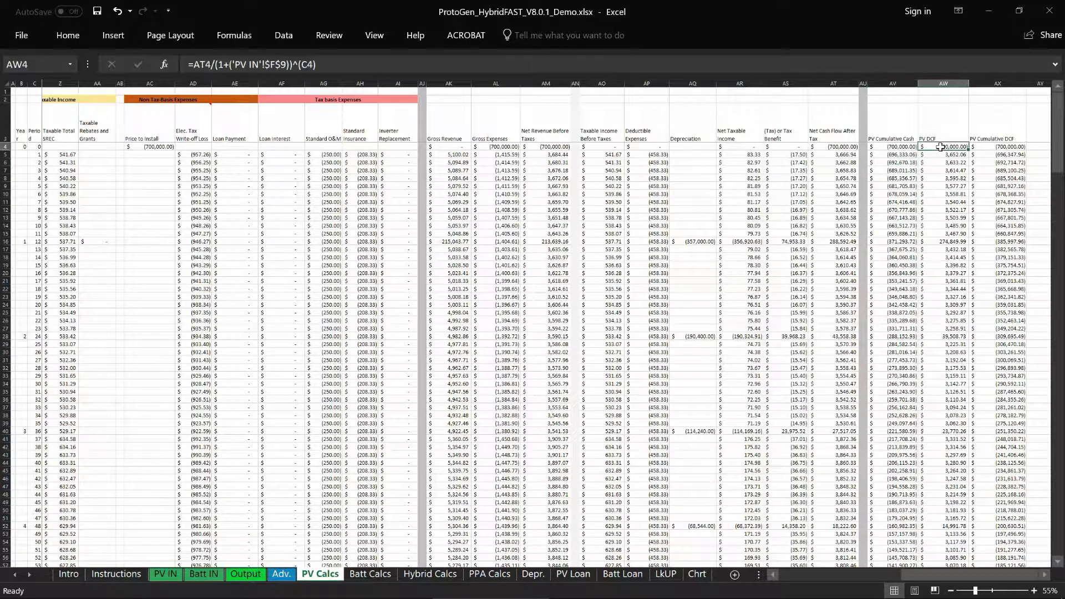
left_click(818, 148)
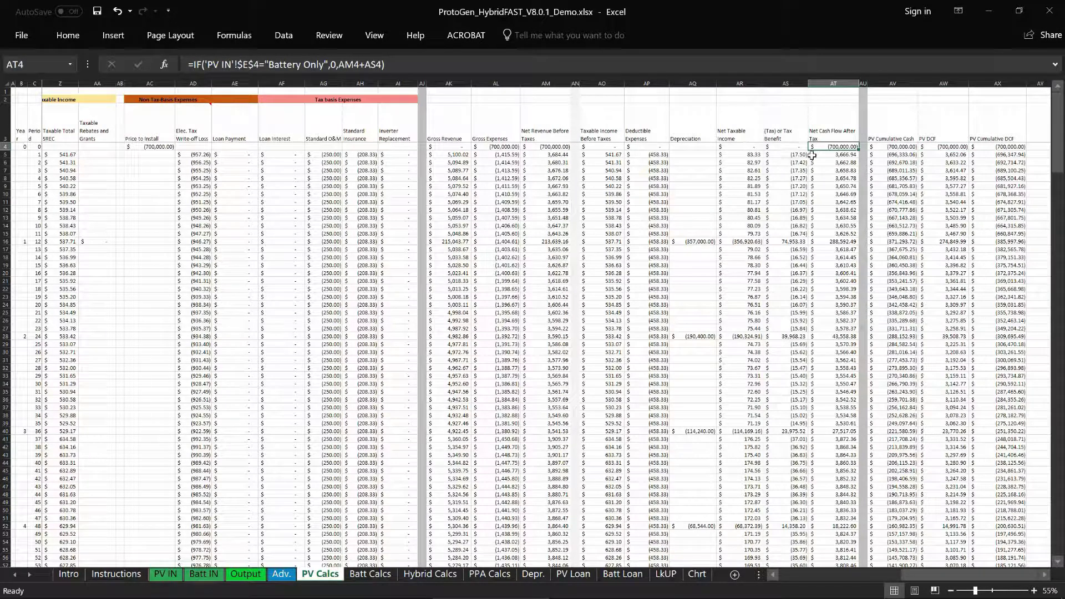
left_click(984, 148)
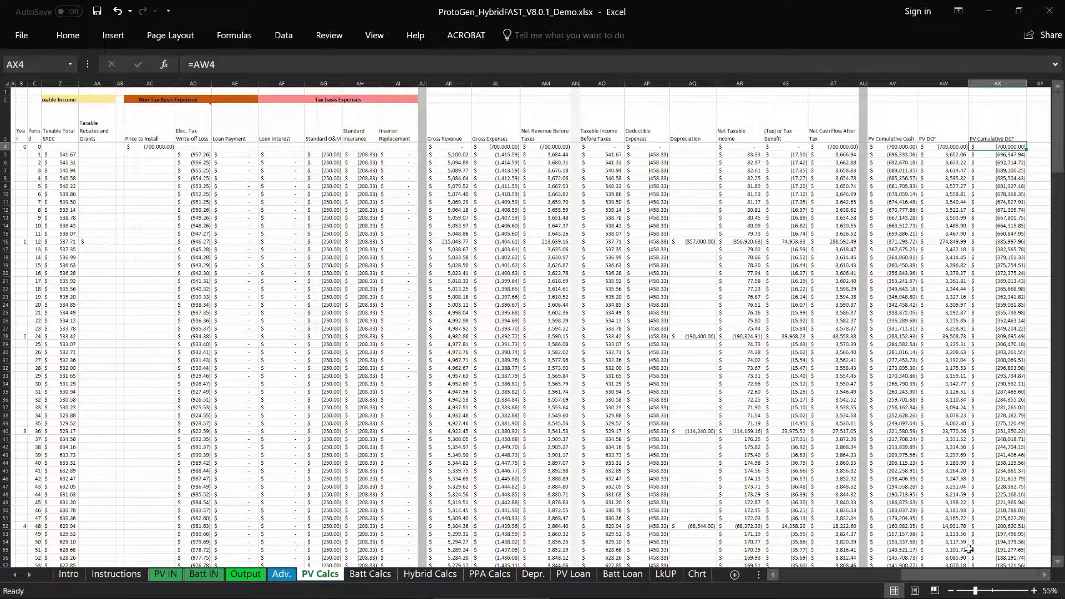
left_click_drag(950, 575, 827, 575)
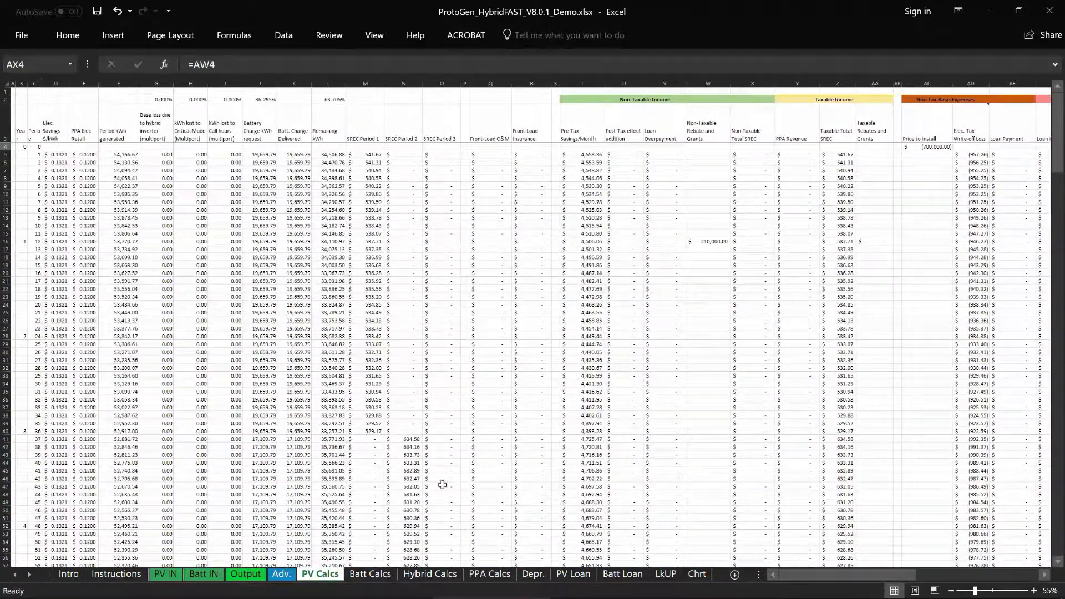
Step: Open the Batt Calcs sheet and examine the Starting Hours Up-Time and Base Downtime columns for periods 1 to 12
left_click(370, 575)
left_click_drag(988, 575, 794, 574)
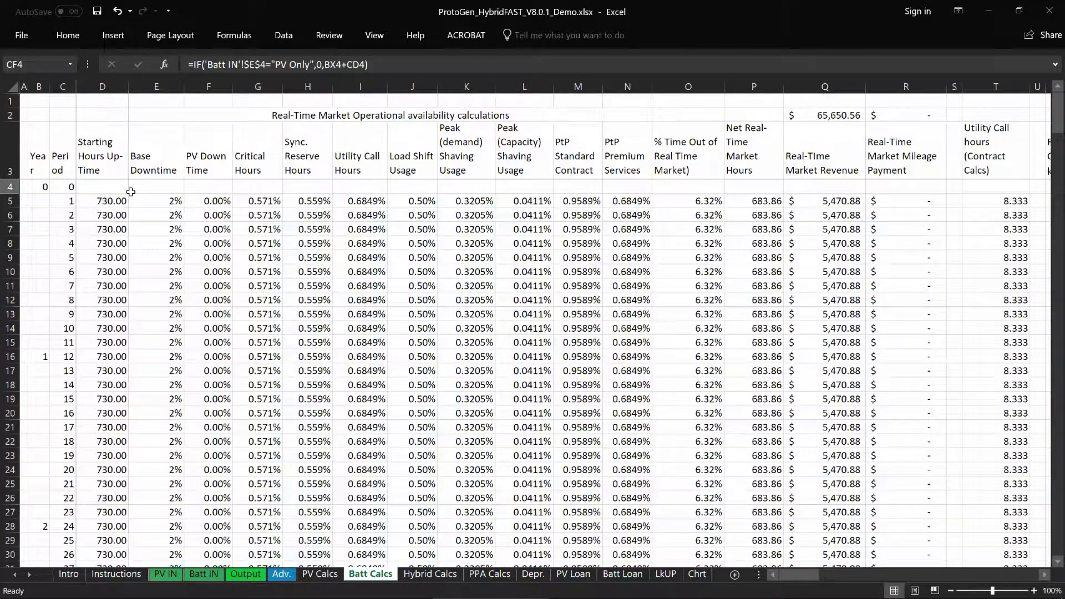
scroll(134, 191, "down", 2)
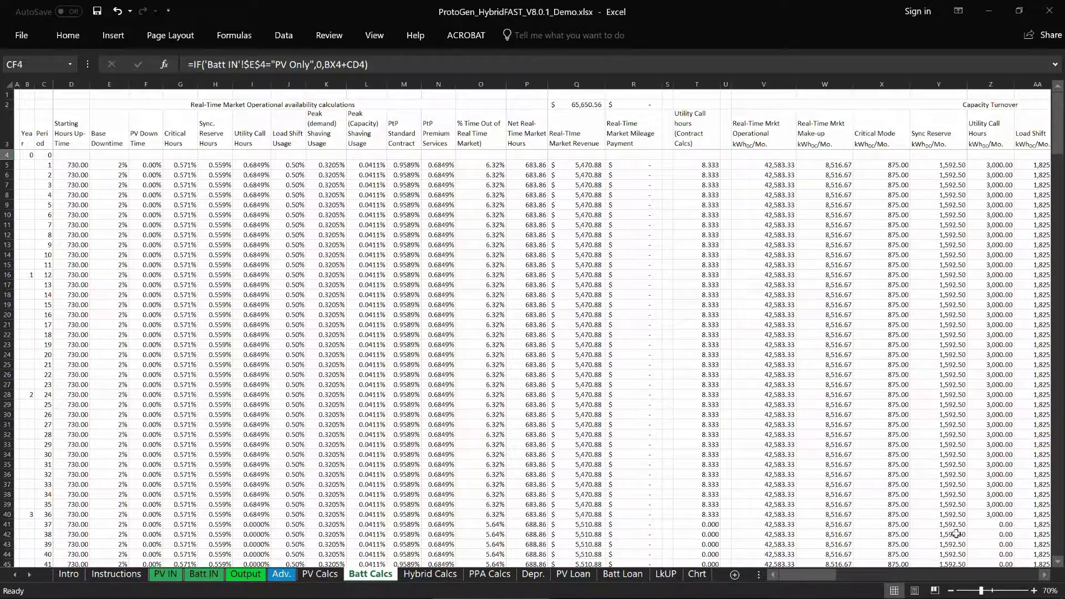
left_click(993, 592)
mouse_move(993, 592)
left_mouse_down()
mouse_move(980, 594)
mouse_move(992, 594)
left_mouse_up()
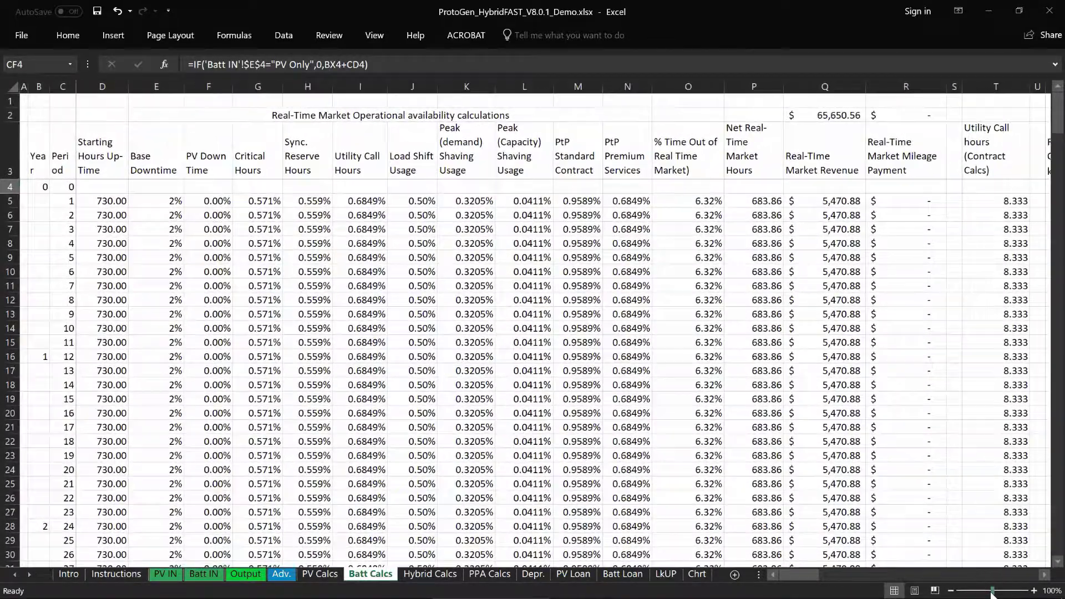
left_click_drag(807, 579, 808, 579)
left_click_drag(92, 205, 88, 359)
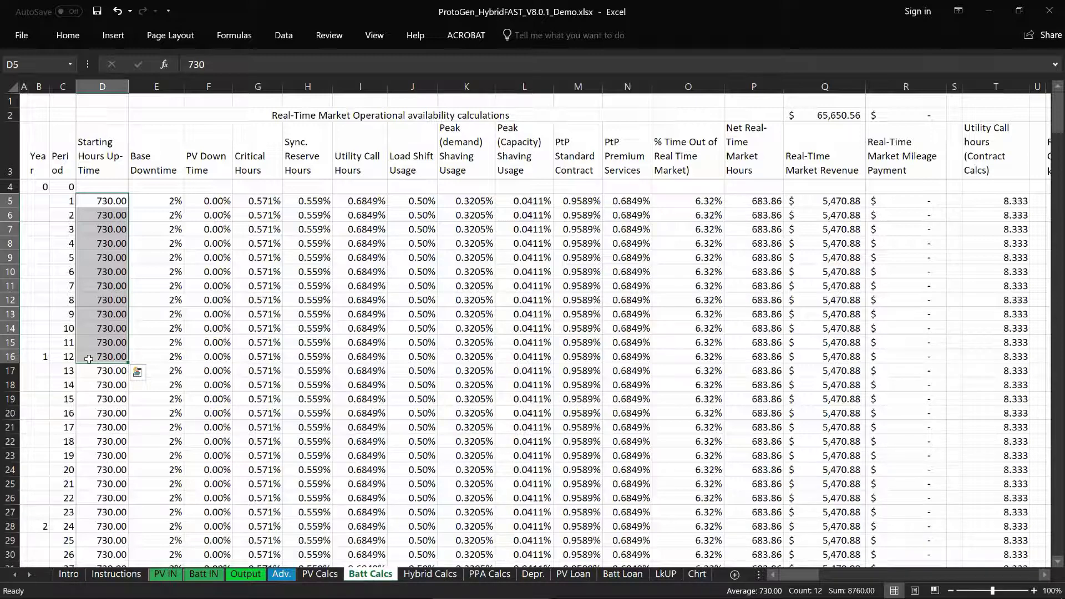
left_click_drag(150, 206, 151, 358)
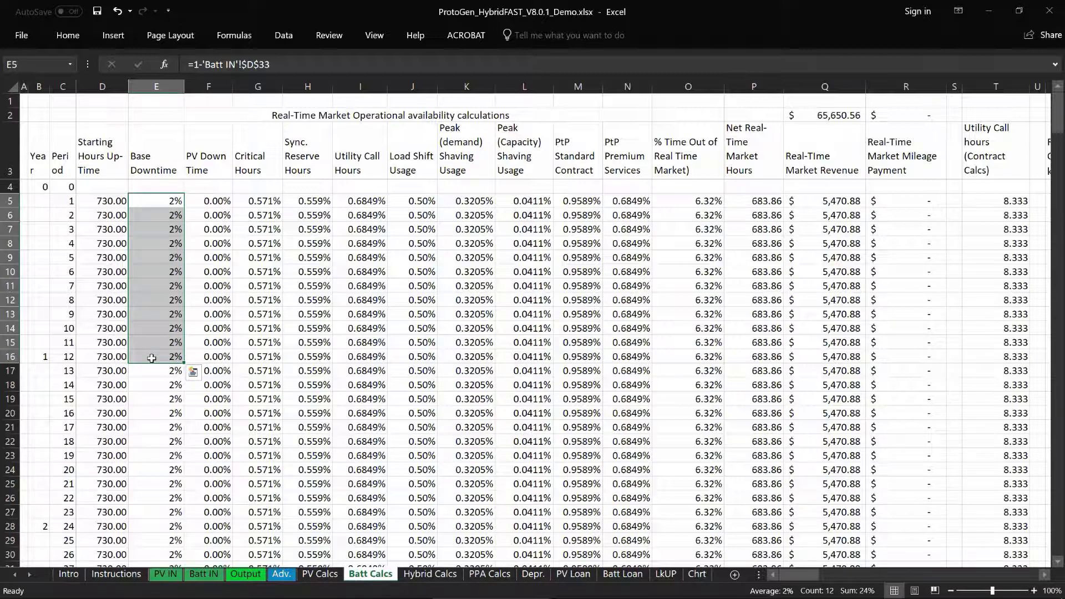
Step: Examine the columns from PV Down Time to PtP Premium Services, and the % Time Out of Real Time Market and Real-Time Market Revenue formulas
left_click_drag(215, 161, 624, 355)
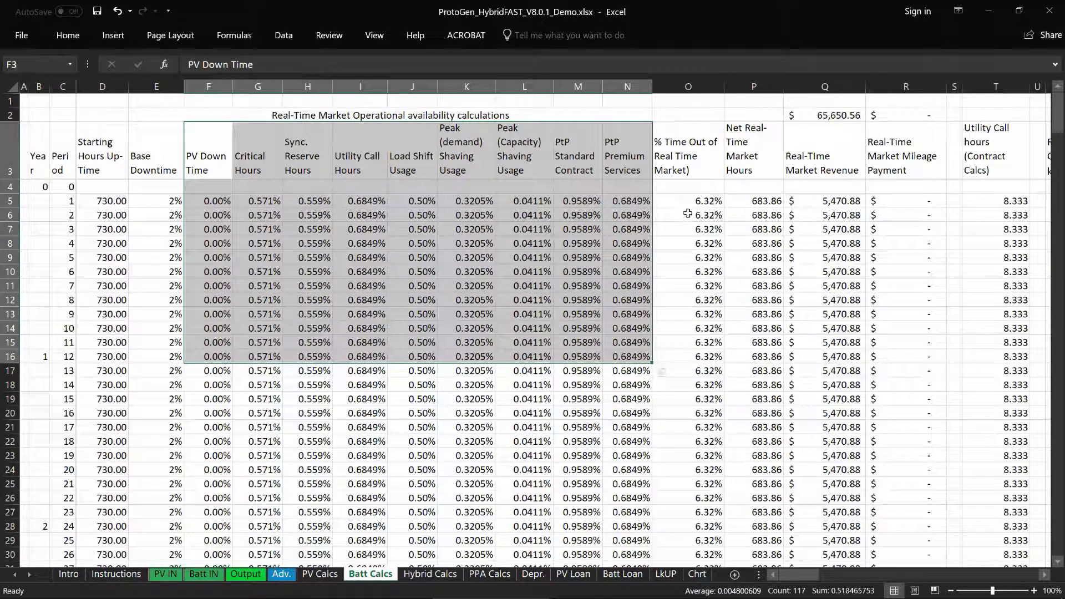
left_click_drag(681, 201, 682, 358)
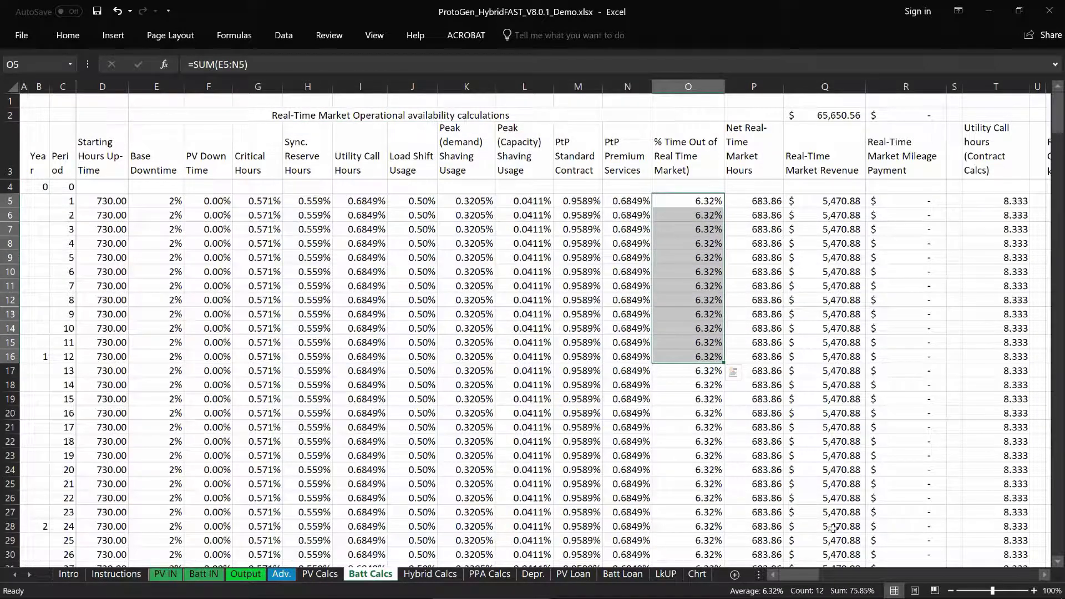
left_click_drag(798, 574, 833, 580)
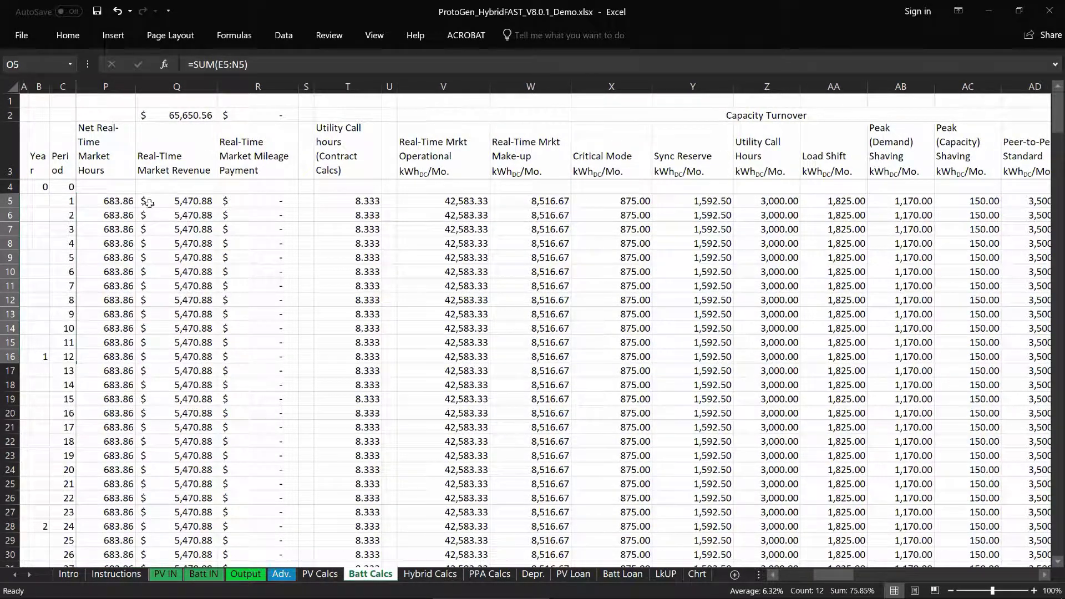
left_click(173, 201, "ctrl")
left_click_drag(173, 202, 174, 416)
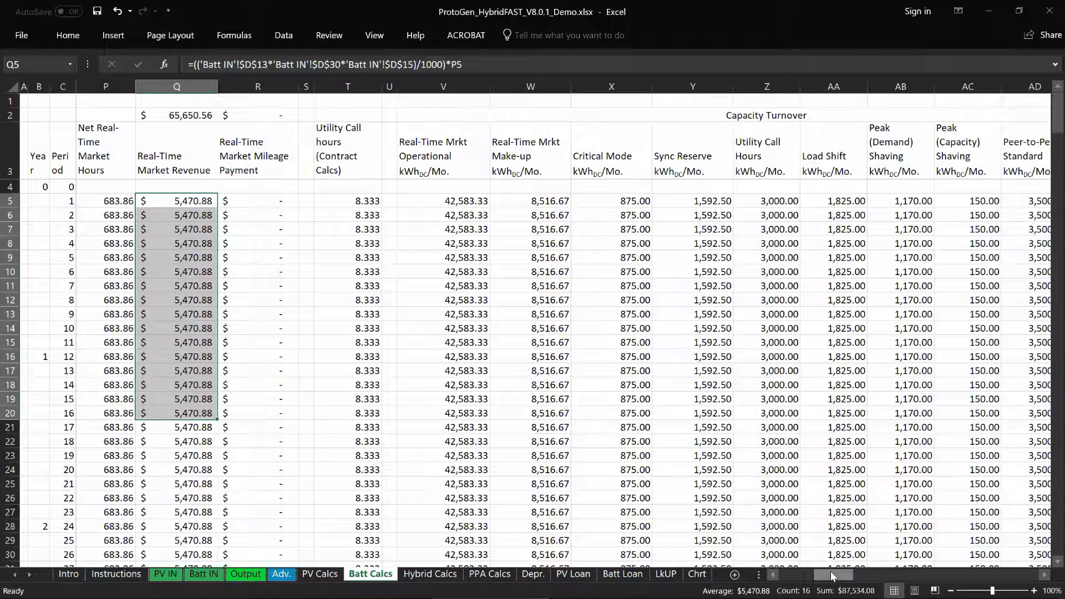
Step: Examine the Capacity Turnover headings from Real-Time Mrkt Operational to Peer-to-Peer Premium, and those from Total Usage to kWh Purchased from Grid
left_click_drag(831, 573, 848, 587)
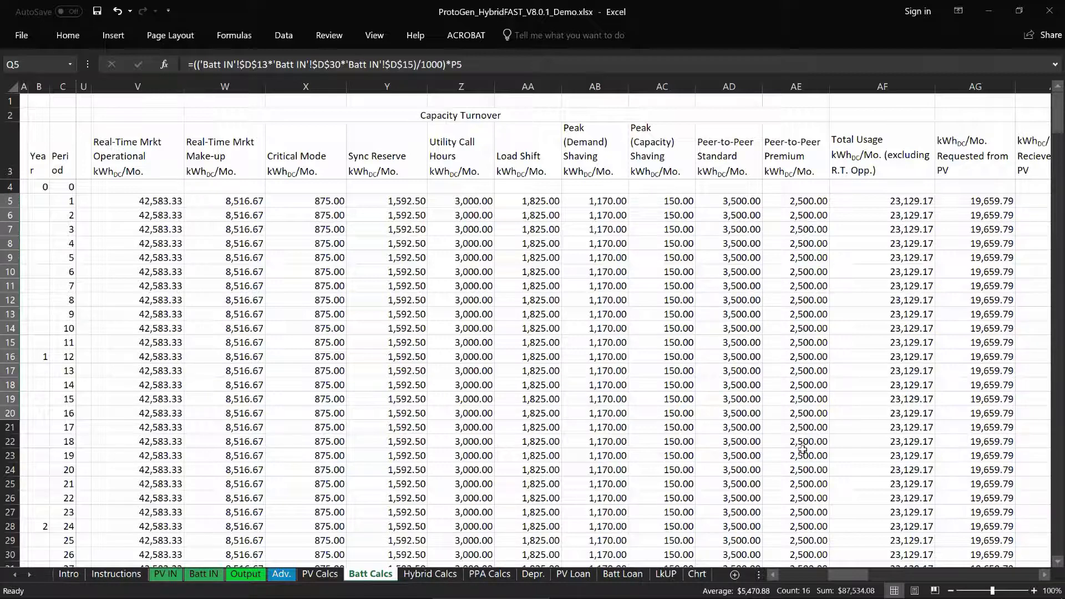
left_click_drag(835, 577, 829, 573)
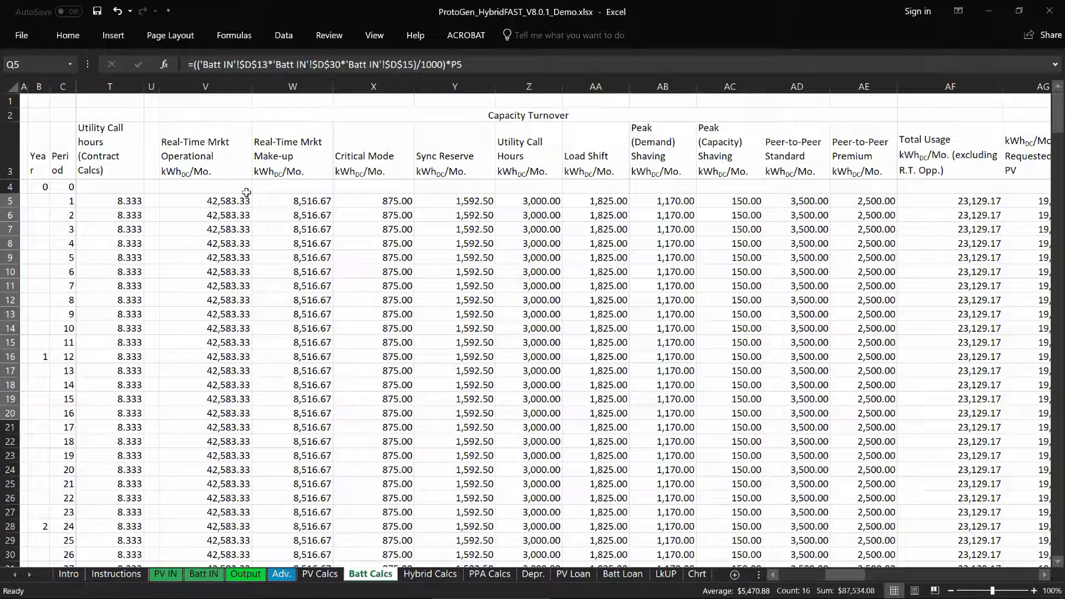
left_click_drag(205, 155, 851, 173)
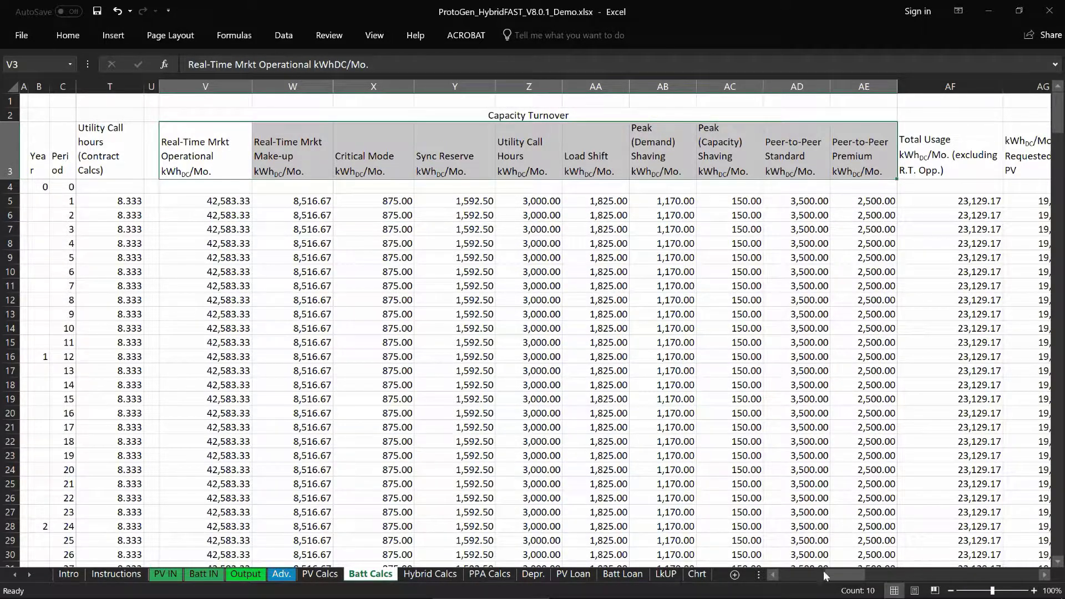
left_click_drag(840, 574, 863, 574)
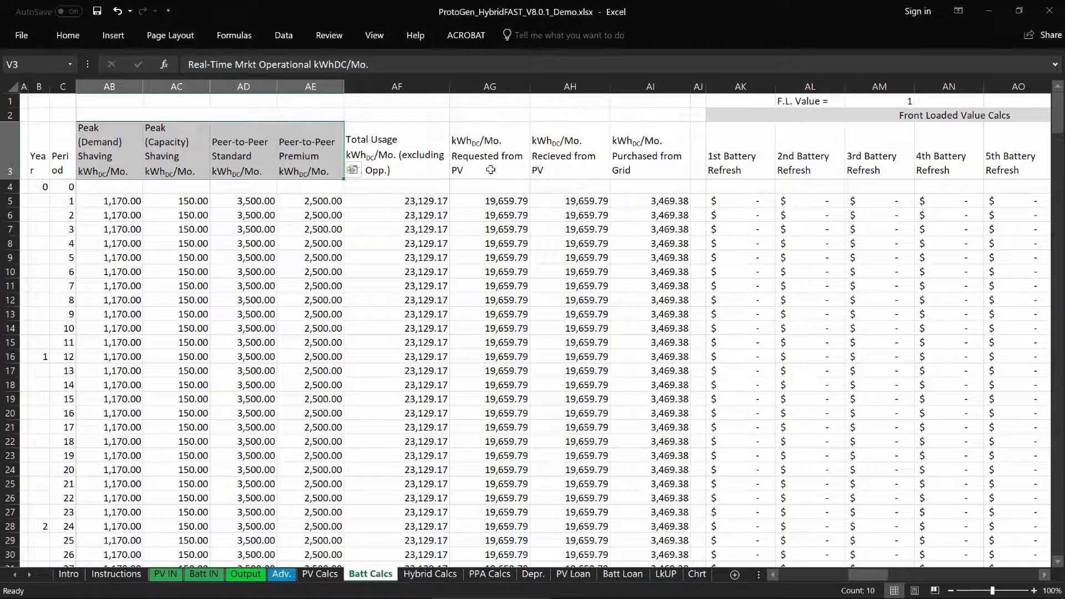
left_click_drag(411, 162, 639, 155)
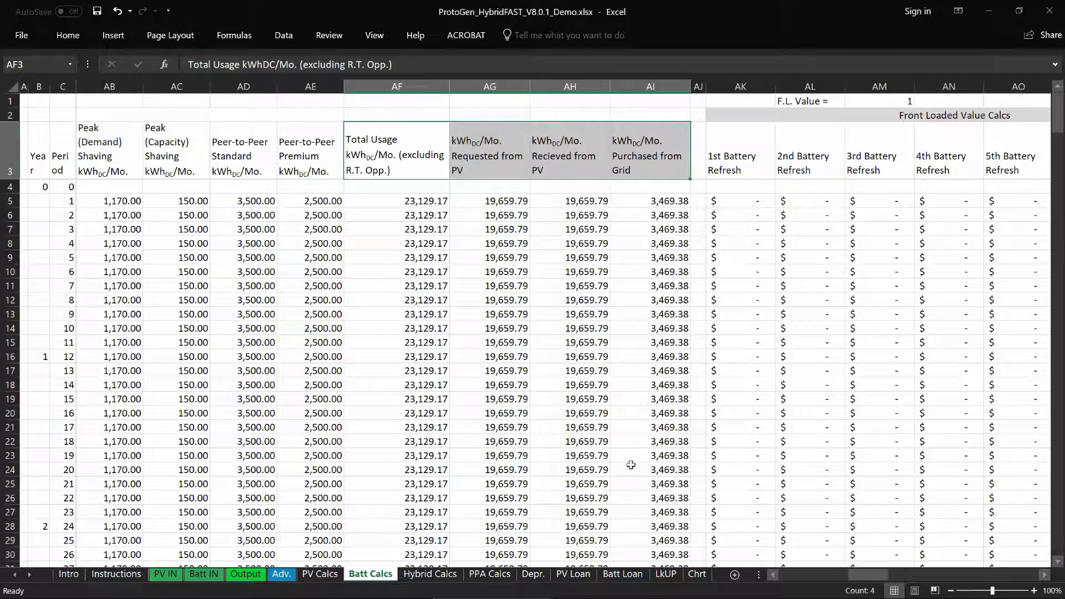
Step: Examine the Batt Calcs sections beyond the Front Loaded Value Calcs, including the Expenses block starting at BH2
left_click_drag(868, 576, 928, 574)
left_click_drag(339, 119, 993, 430)
left_click_drag(907, 577, 949, 575)
left_click_drag(412, 115, 777, 330)
Step: Examine Net Cash Flow After Tax and the battery cumulative cash and DCF columns, and check the Critical Hours formula in G5
left_click_drag(950, 574, 994, 576)
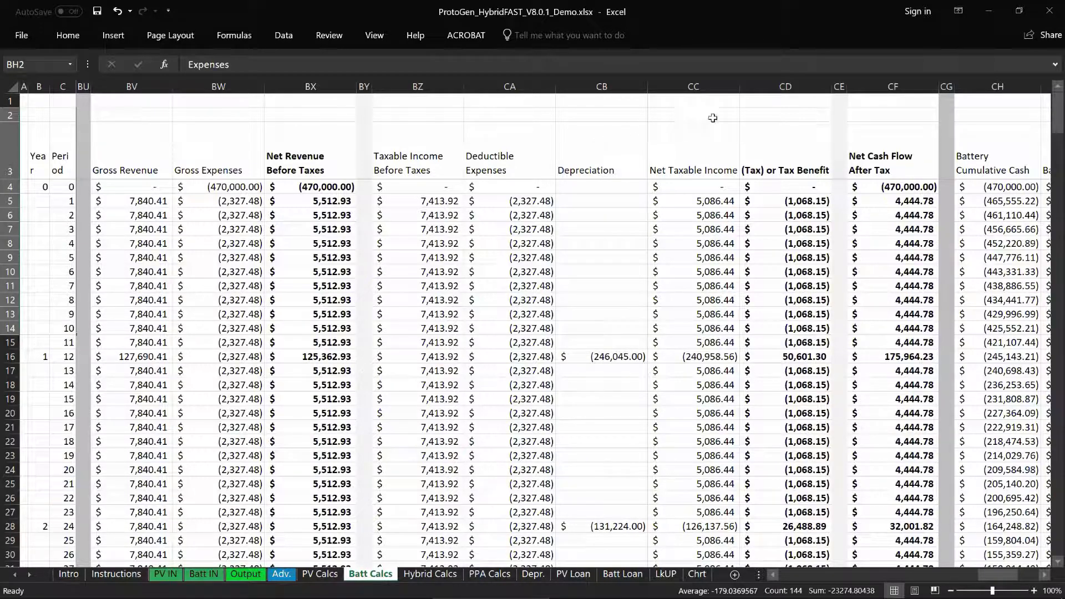
left_click_drag(853, 142, 898, 315)
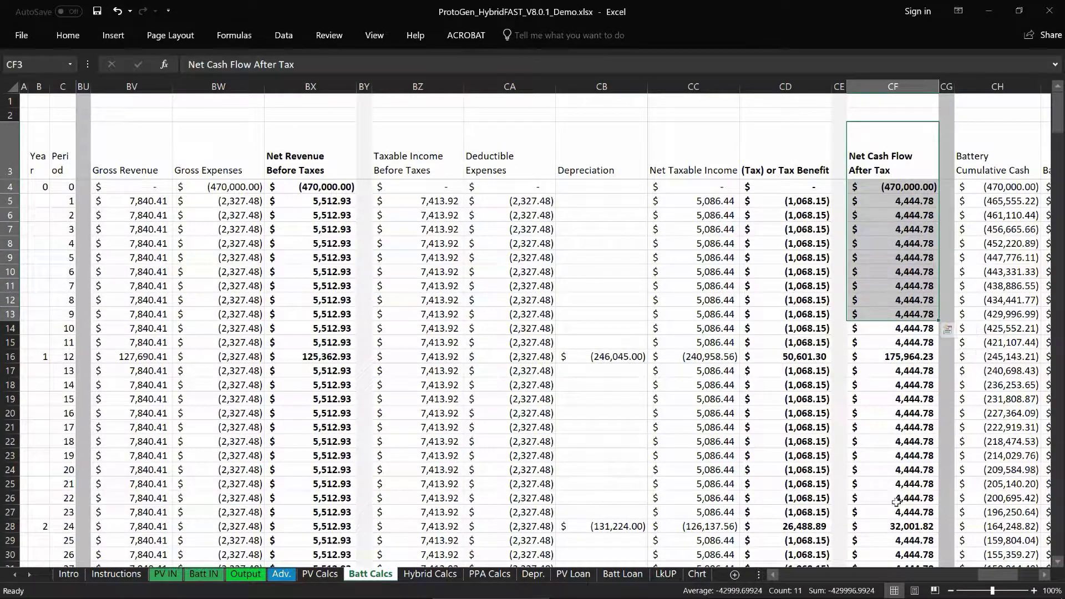
left_click_drag(990, 575, 1019, 577)
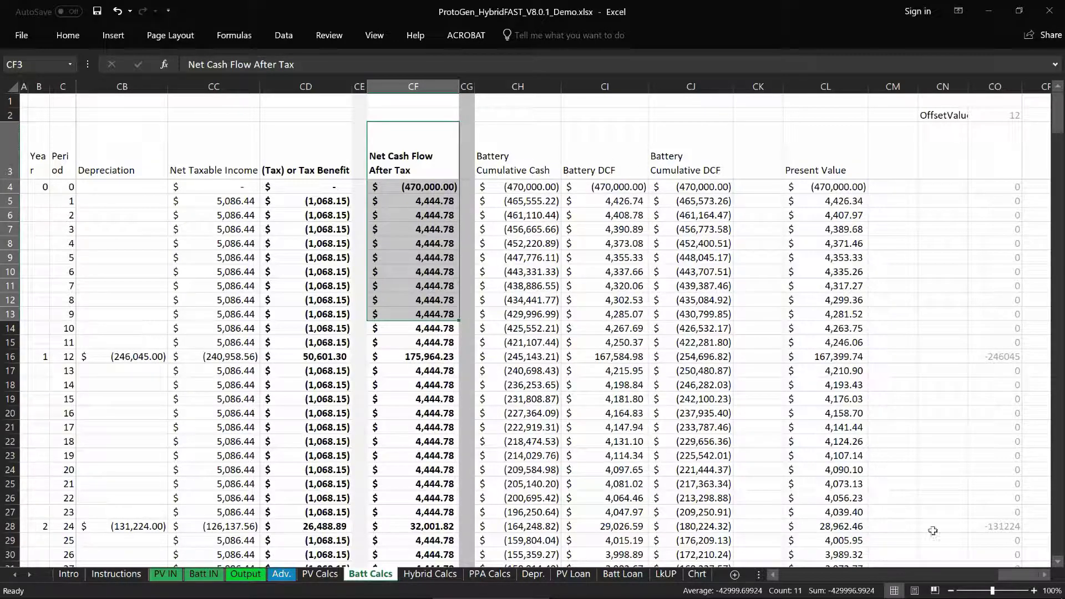
left_click_drag(1015, 575, 788, 574)
left_click(242, 198)
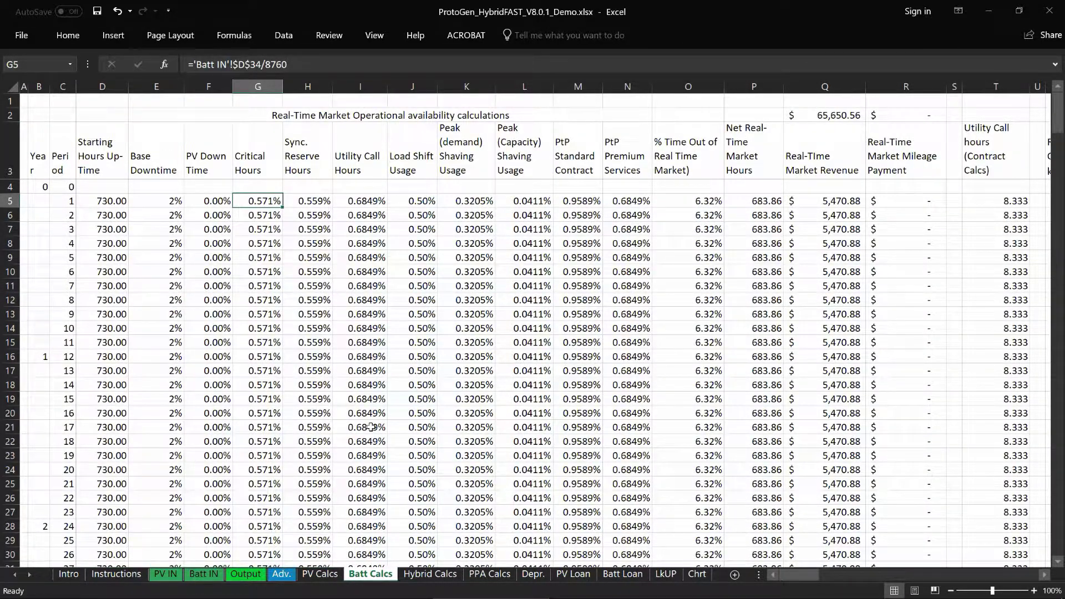
Step: Open Hybrid Calcs, compare the PV and battery cash flow columns, and inspect the NET DCF formula in K4
left_click(430, 574)
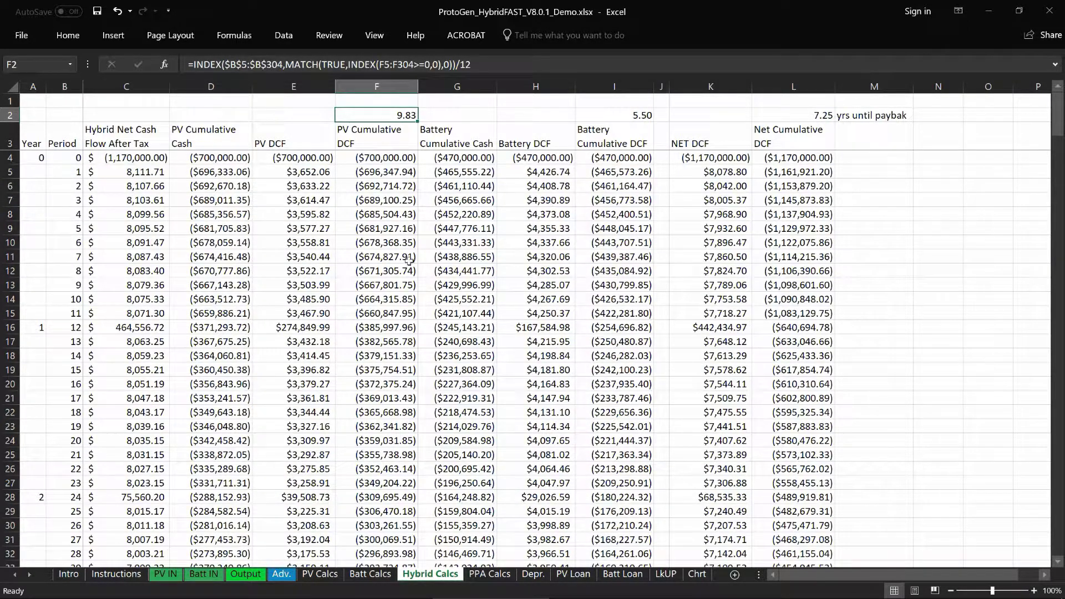
left_click_drag(140, 108, 363, 144)
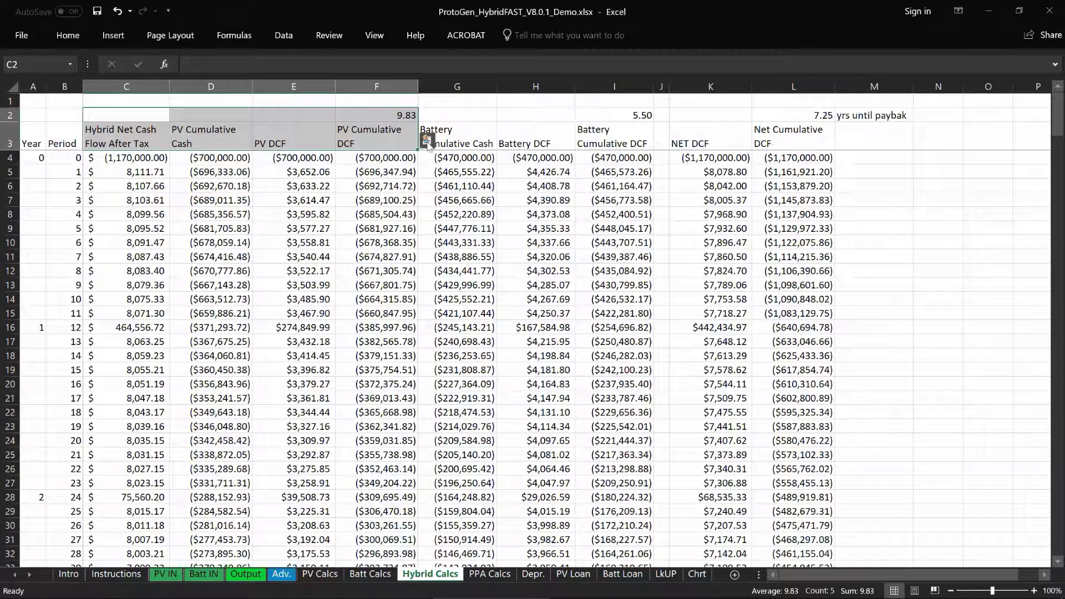
left_click_drag(455, 133, 602, 170)
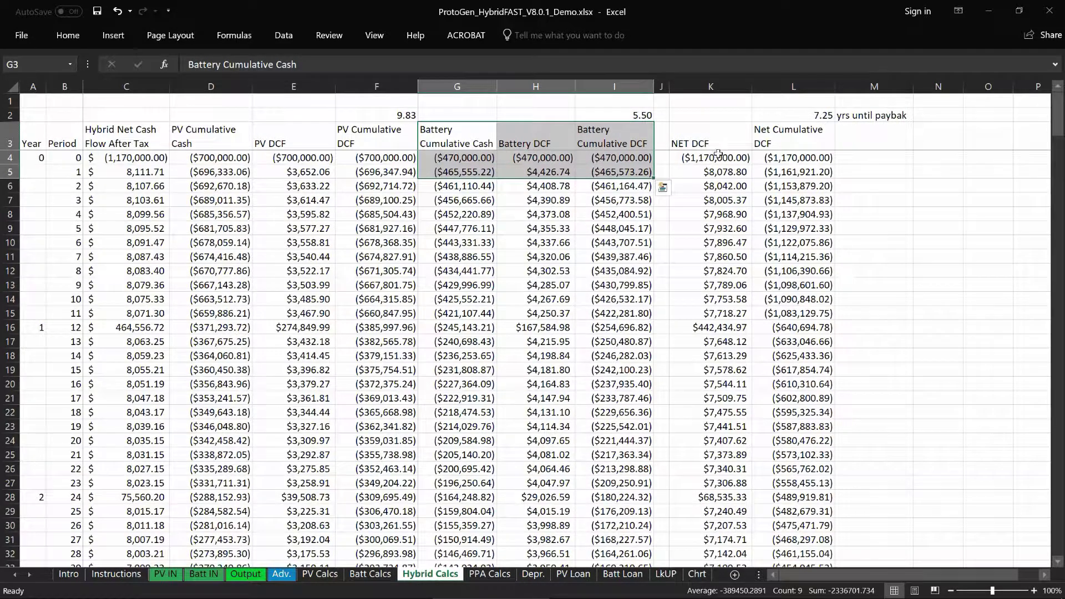
left_click(701, 156)
key("F2")
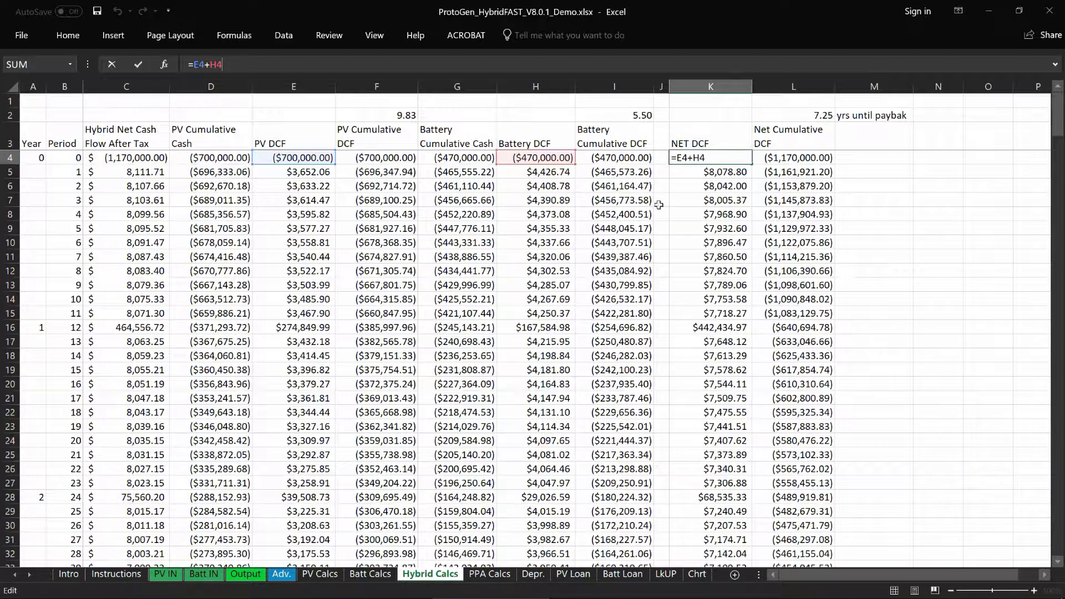
left_click(683, 199)
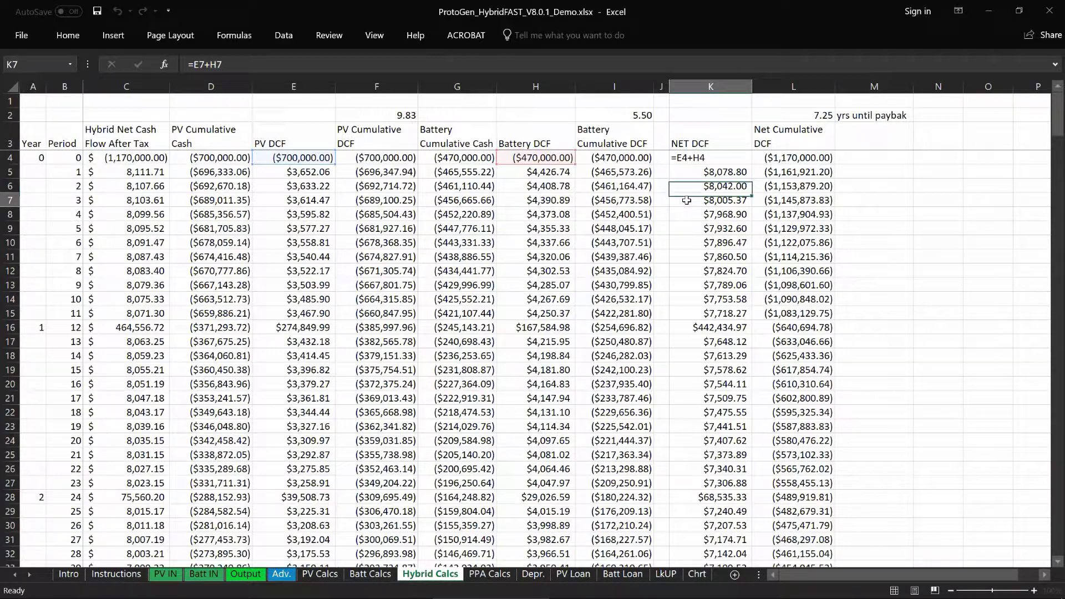
Step: View the PPA Calcs sheet, and examine the PV MACRS schedule, Period Depreciation Value and Fed. Depreciation Benefit on the Depr. sheet
left_click(478, 575)
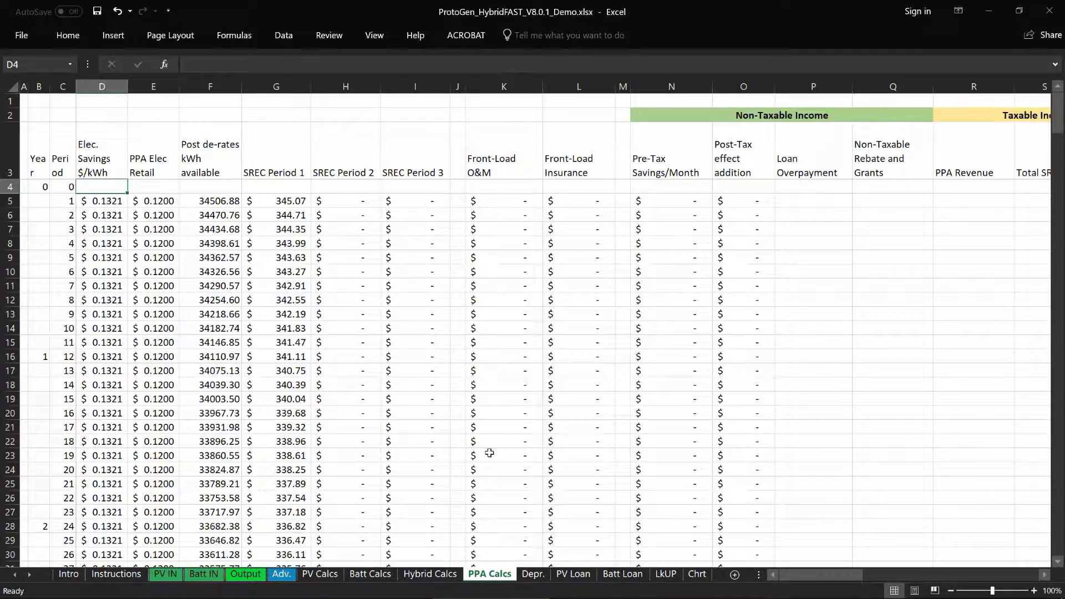
left_click(531, 574)
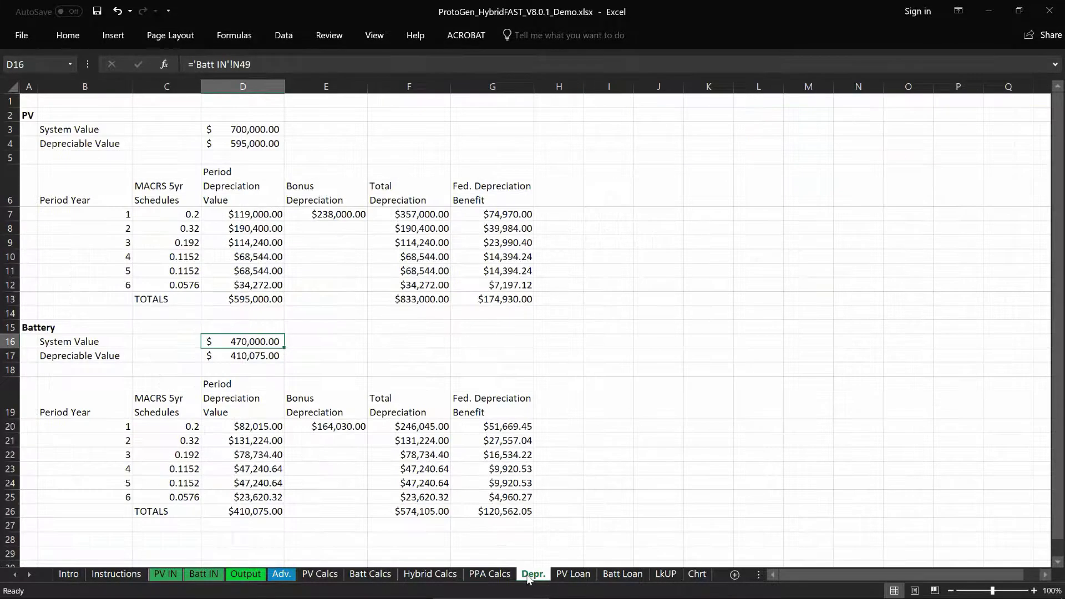
left_click(328, 340)
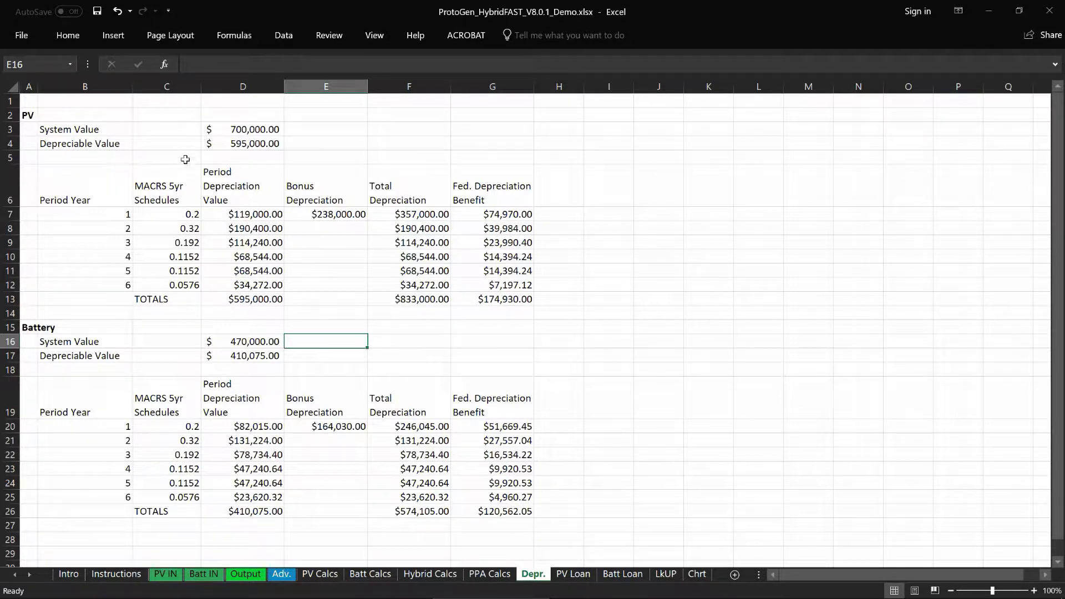
left_click_drag(172, 214, 173, 288)
left_click_drag(267, 214, 267, 286)
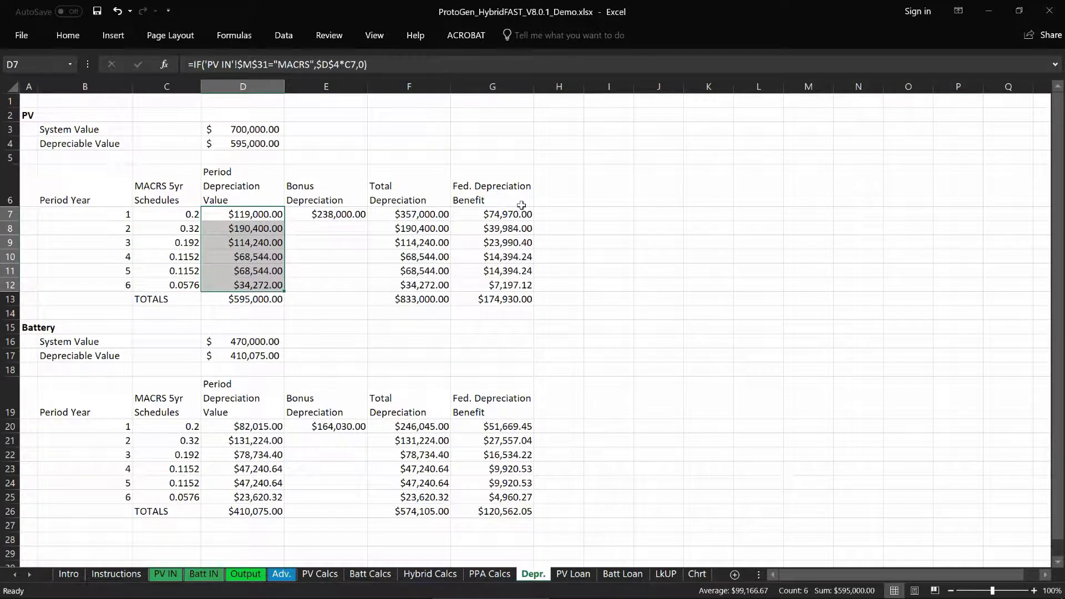
left_click_drag(511, 211, 511, 300)
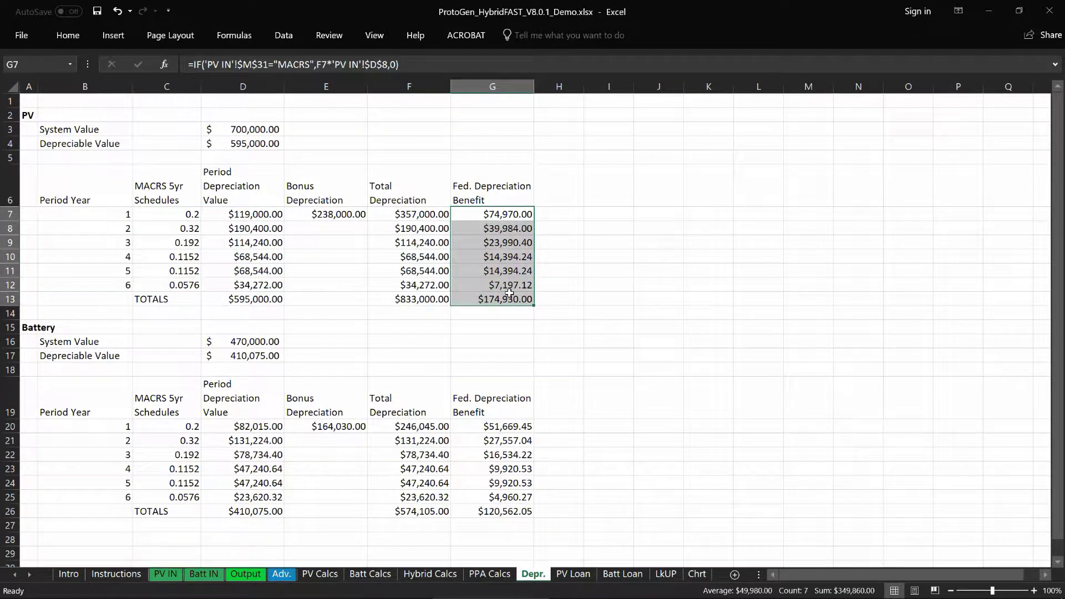
Step: View the PV Loan sheet, and examine the payment schedule on the Batt Loan sheet from the Period Years header in row 31
left_click(560, 213)
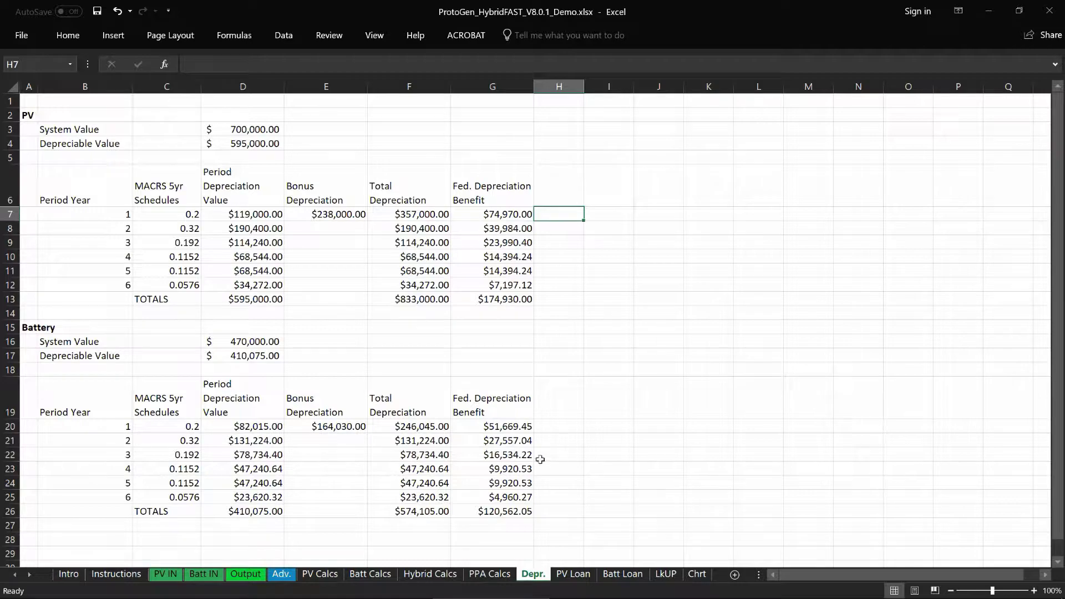
left_click(574, 574)
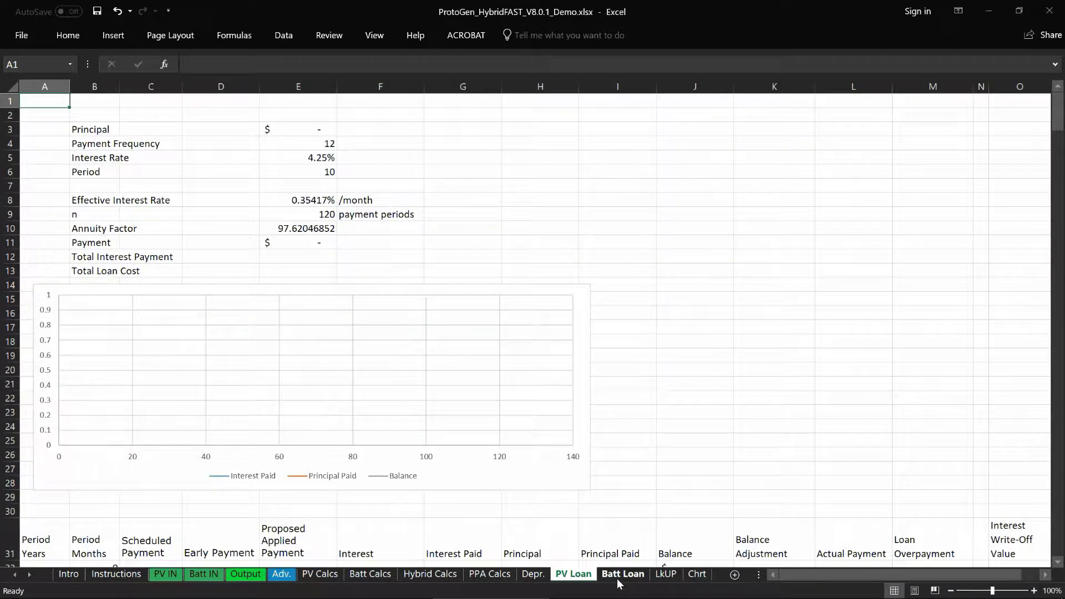
left_click(621, 574)
scroll(681, 277, "down", 5)
scroll(680, 277, "down", 4)
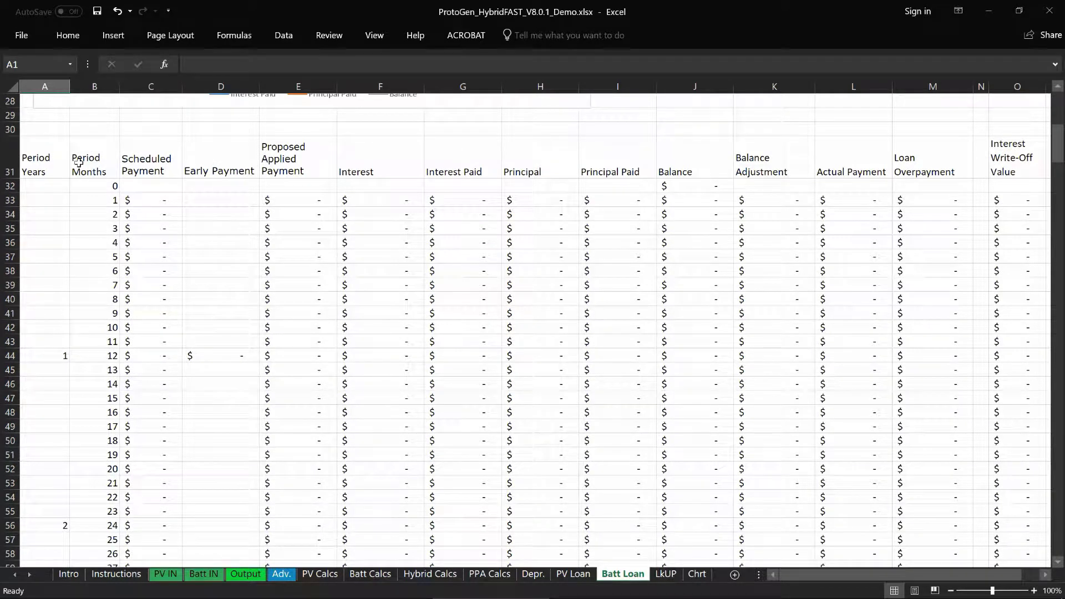
left_click_drag(54, 166, 26, 162)
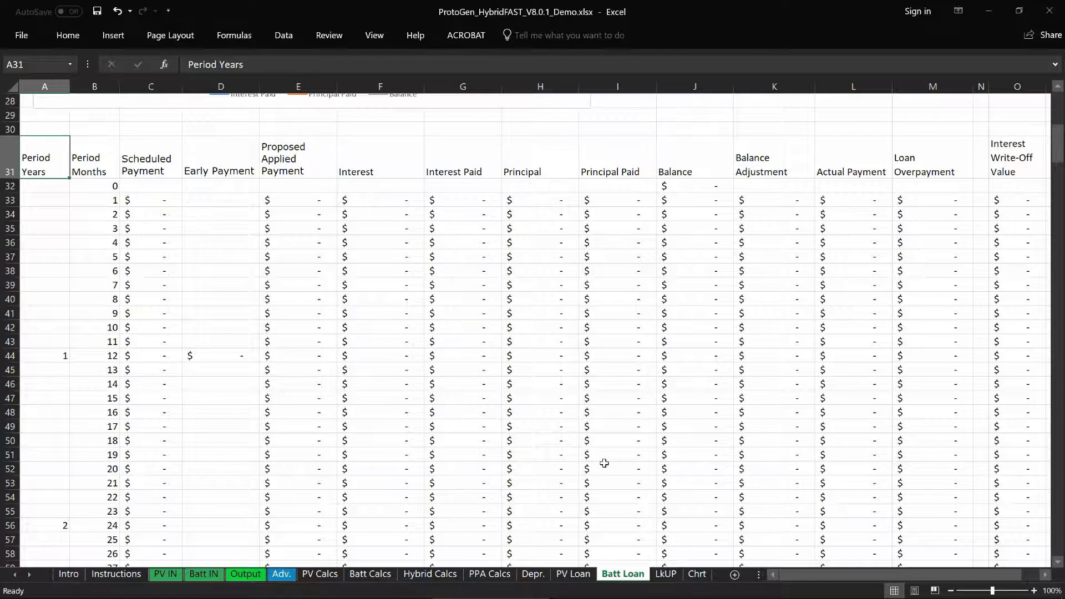
Step: Examine the Loan Overpayment, Loan Payment and Loan Interest Expense columns on Batt Calcs, and inspect the Standard O&M formula in BI9
left_click(325, 573)
left_click(358, 575)
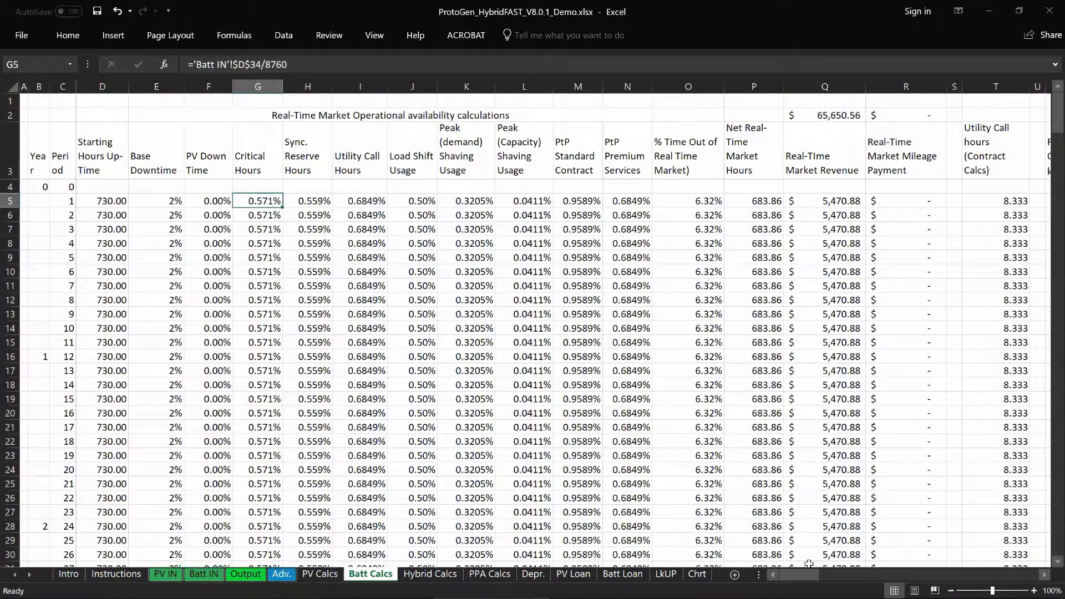
left_click_drag(779, 571, 894, 592)
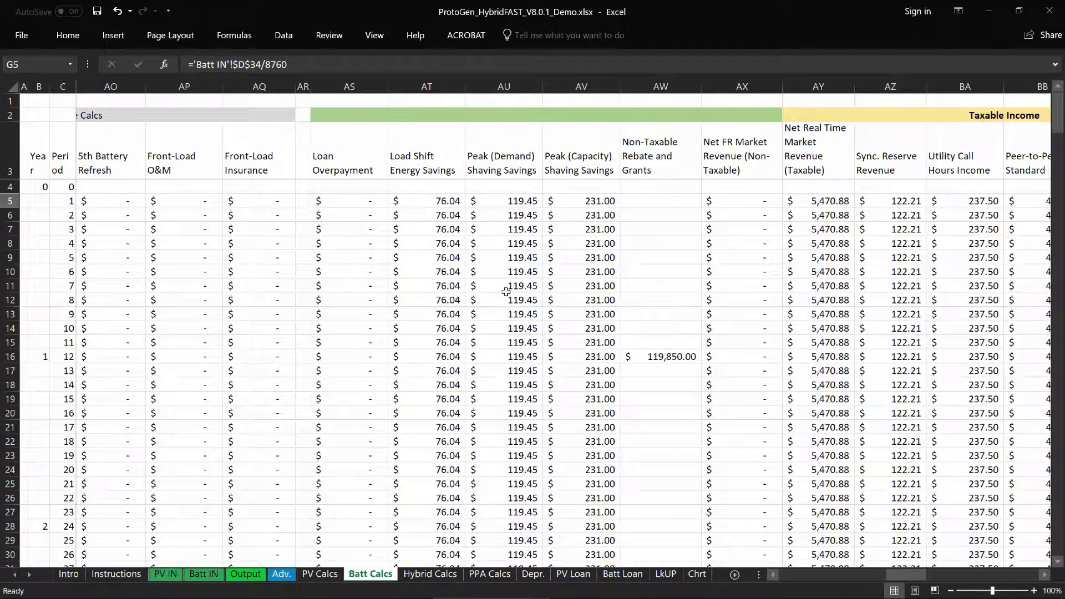
left_click_drag(363, 166, 355, 328)
left_click_drag(895, 575, 945, 574)
left_click_drag(216, 186, 203, 366)
left_click_drag(273, 188, 282, 328)
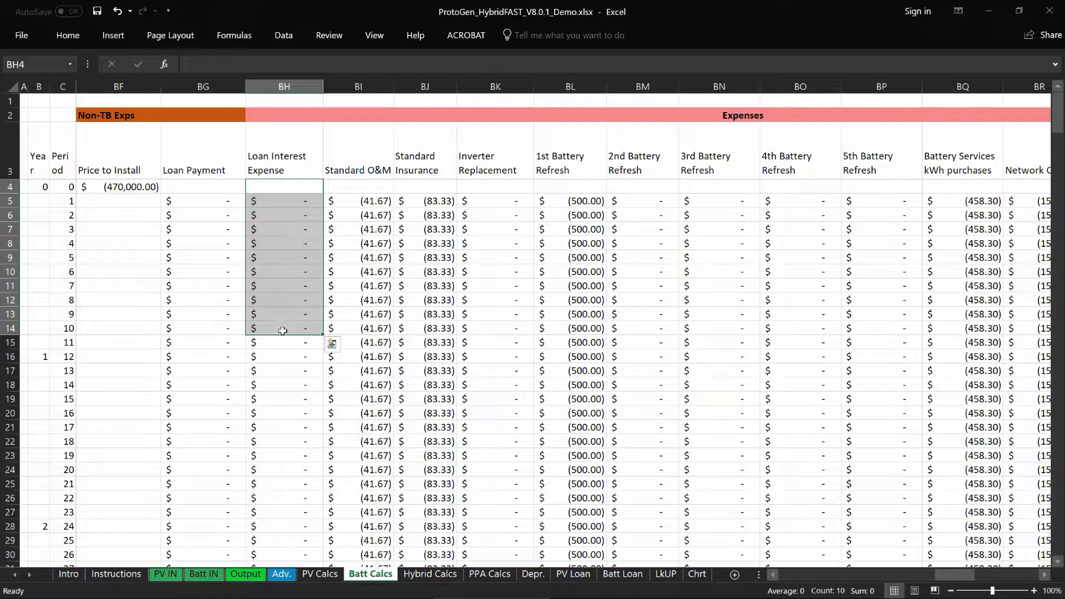
left_click(358, 257)
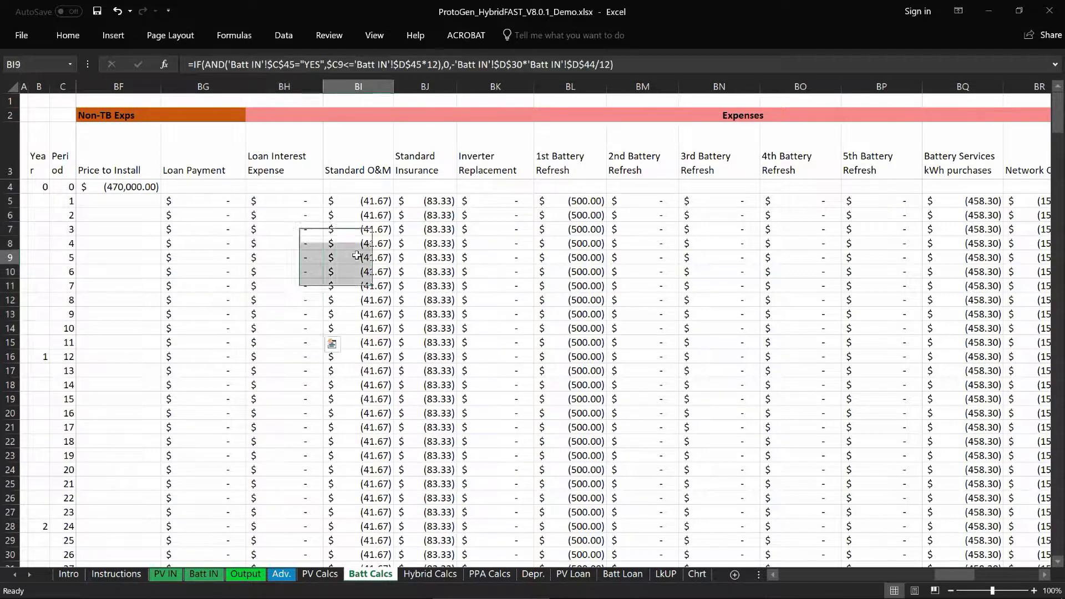
Step: Open the LkUP sheet, and examine the option lists in E3:G4, the yearly tax credit table and the comment on PV Business Energy Investment Tax Credit
left_click(664, 574)
left_click_drag(787, 575, 788, 576)
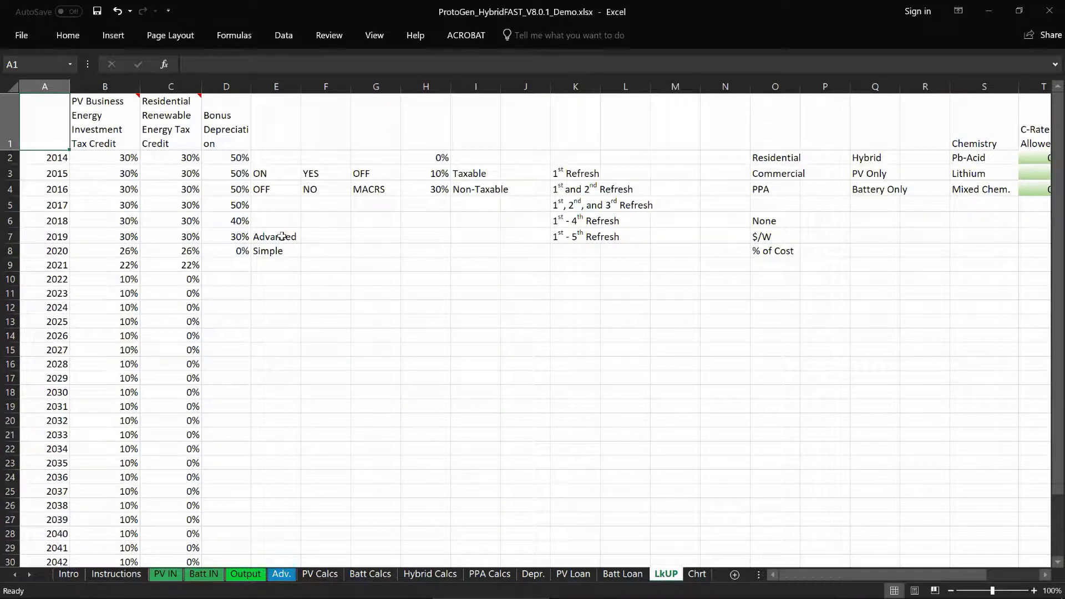
left_click(284, 294)
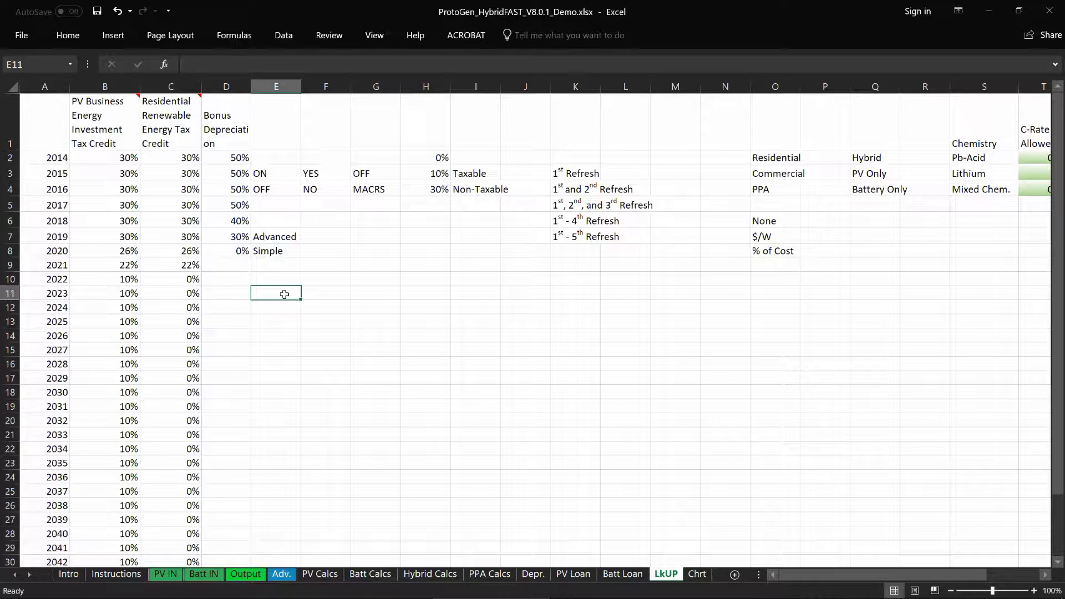
left_click_drag(275, 175, 366, 190)
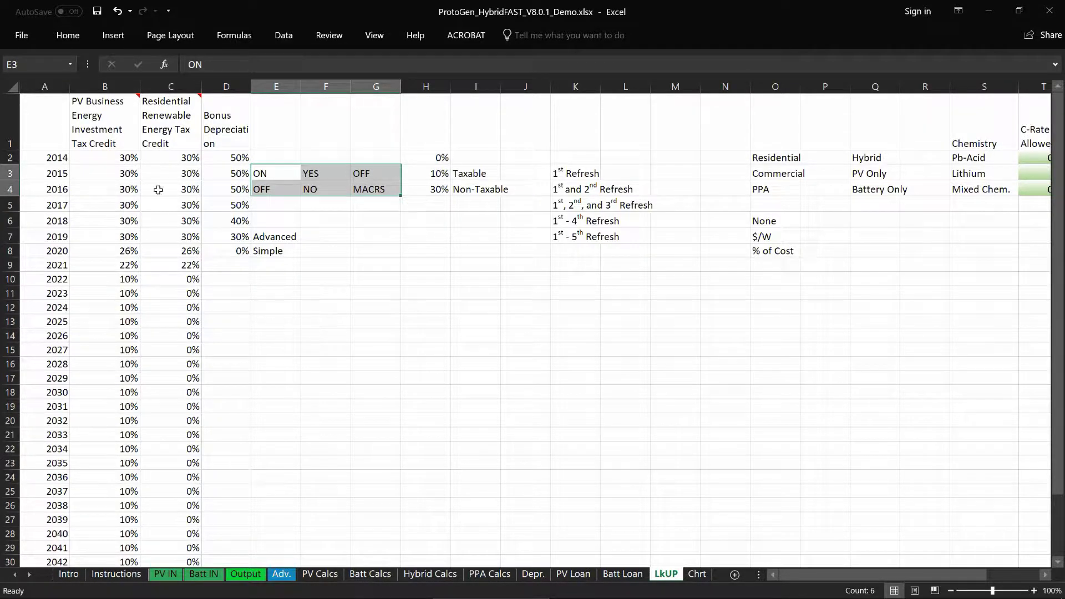
left_click_drag(59, 159, 161, 502)
mouse_move(128, 126)
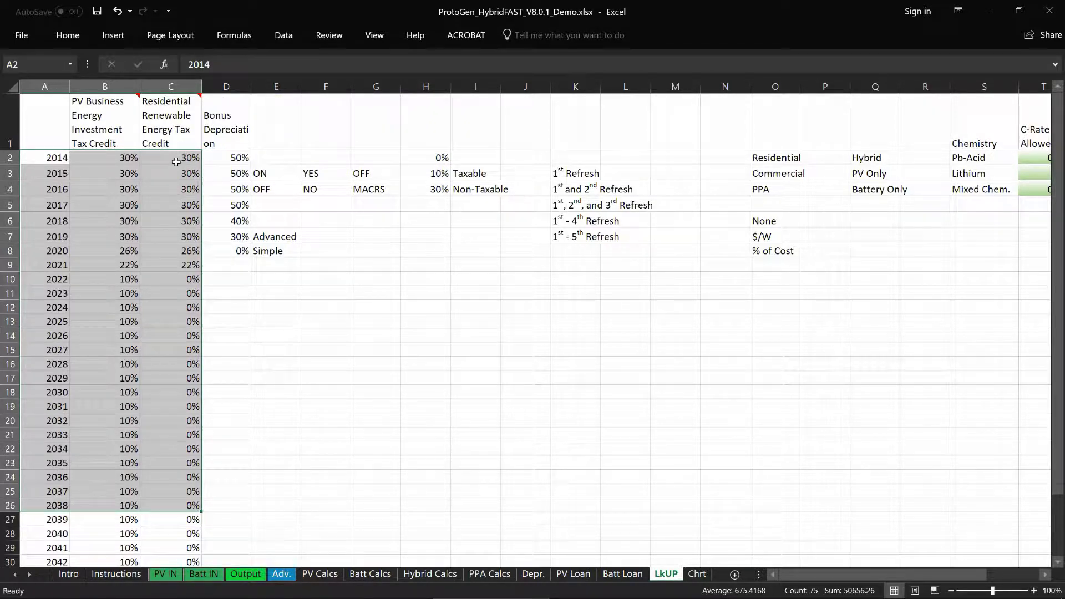
left_click(136, 134)
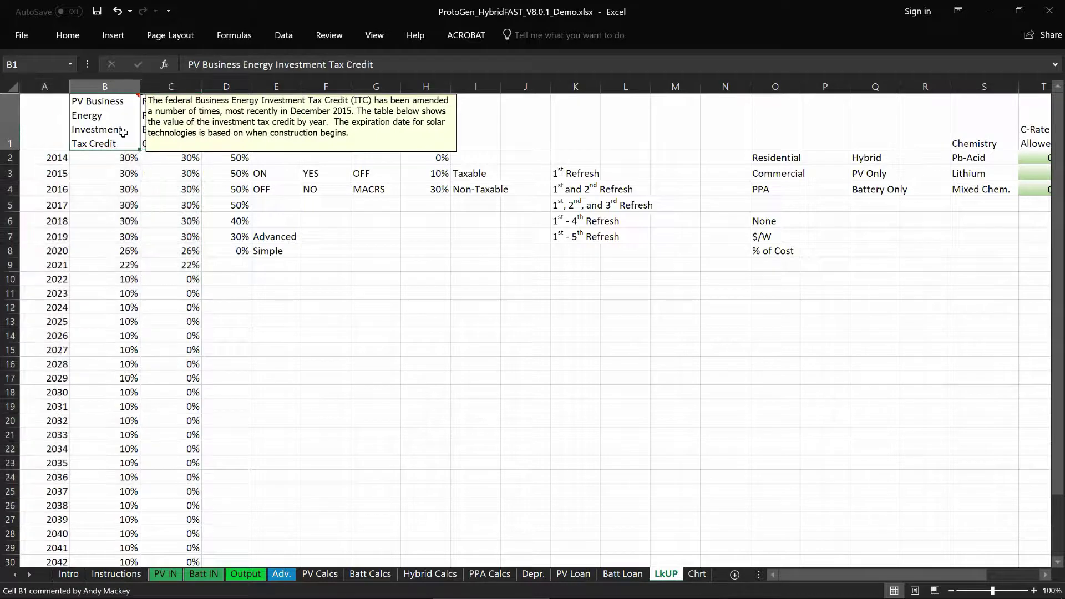
left_click(152, 177)
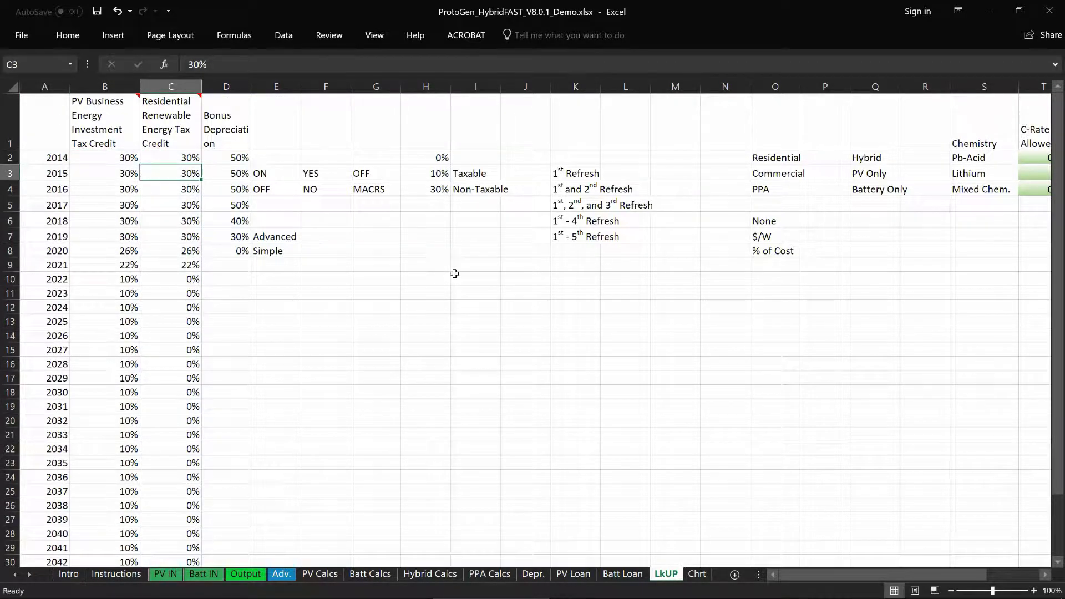
Step: Examine the battery Chemistry and C-Rate Allowed values and the Version History block on the LkUP sheet
left_click_drag(816, 573, 875, 571)
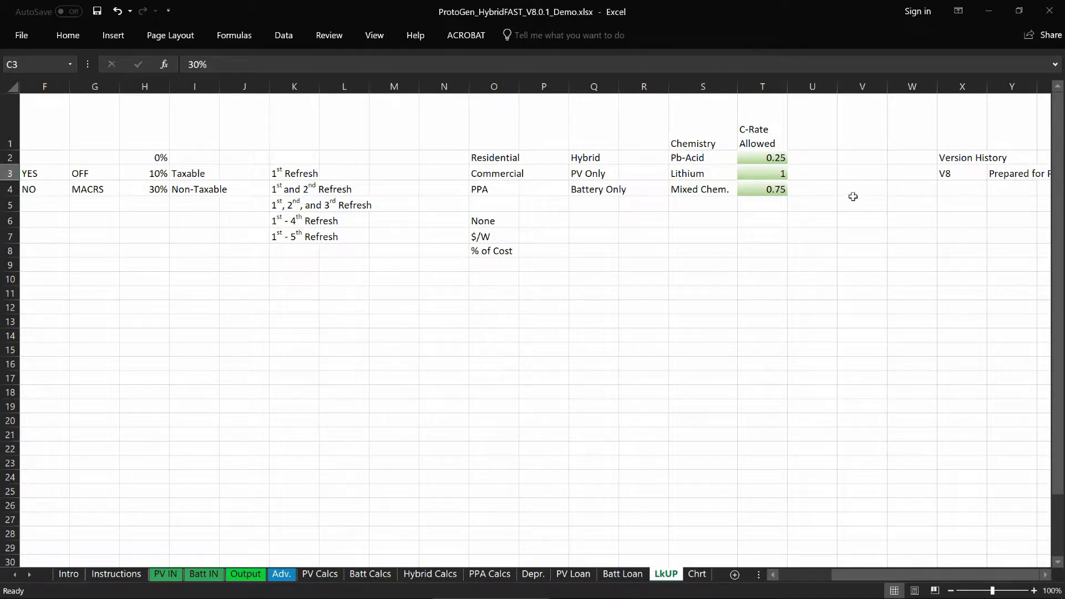
left_click_drag(743, 152, 746, 188)
left_click_drag(687, 157, 687, 198)
left_click(656, 204)
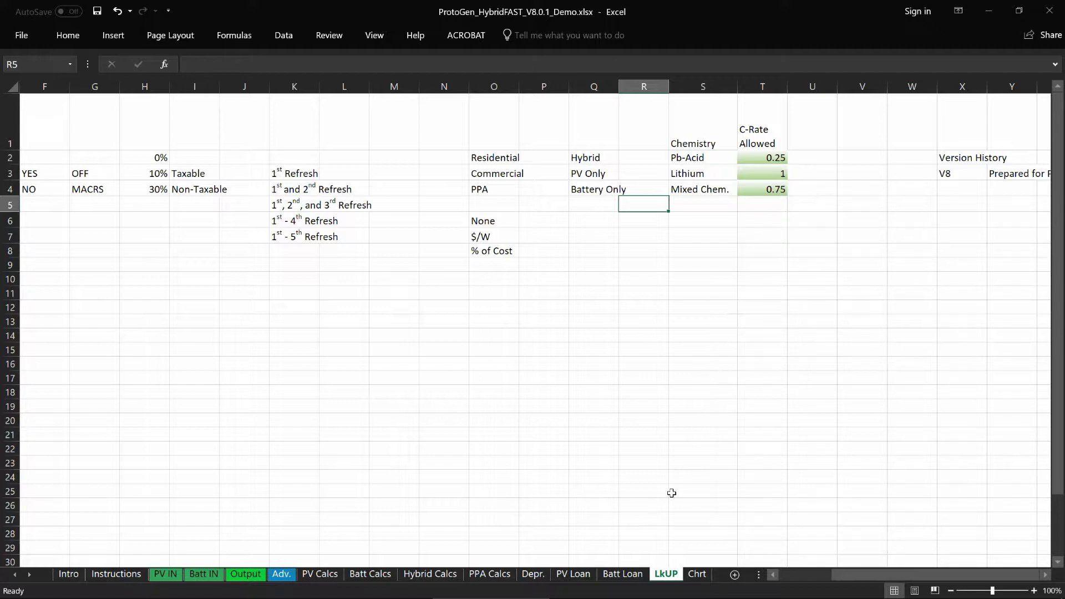
left_click_drag(961, 157, 999, 188)
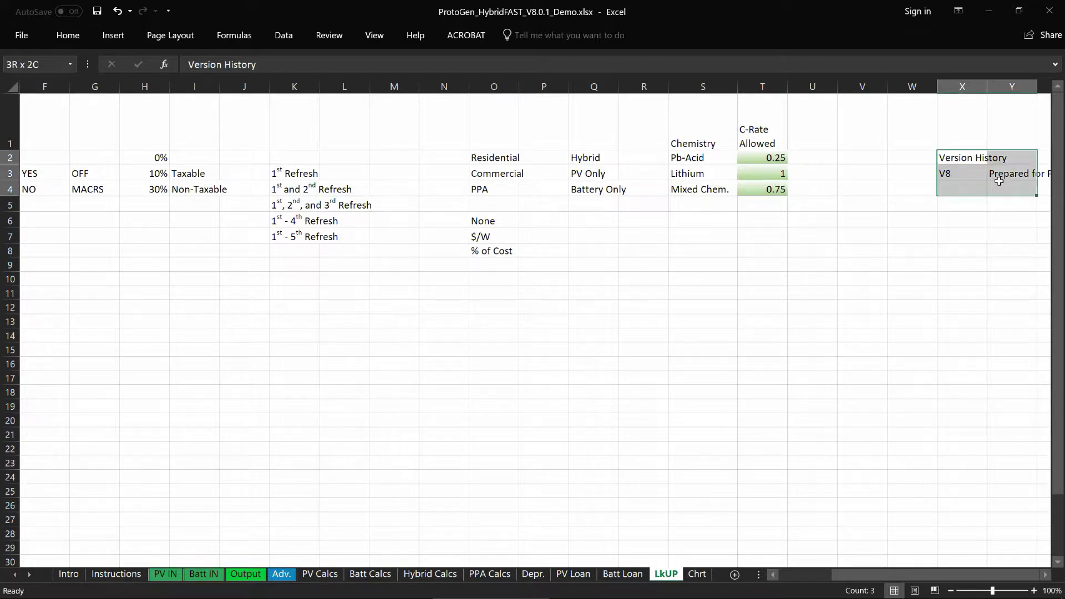
left_click(703, 207)
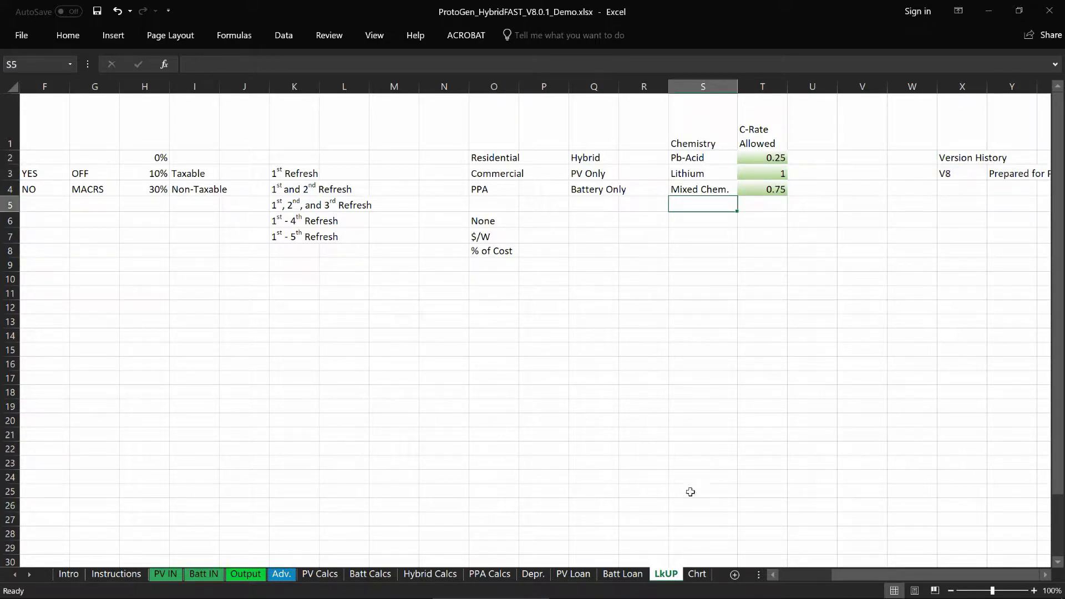
Step: Open the Chrt sheet at 55% zoom, and examine the revenue and expense charts, the pie chart and the yearly data table
left_click(698, 576)
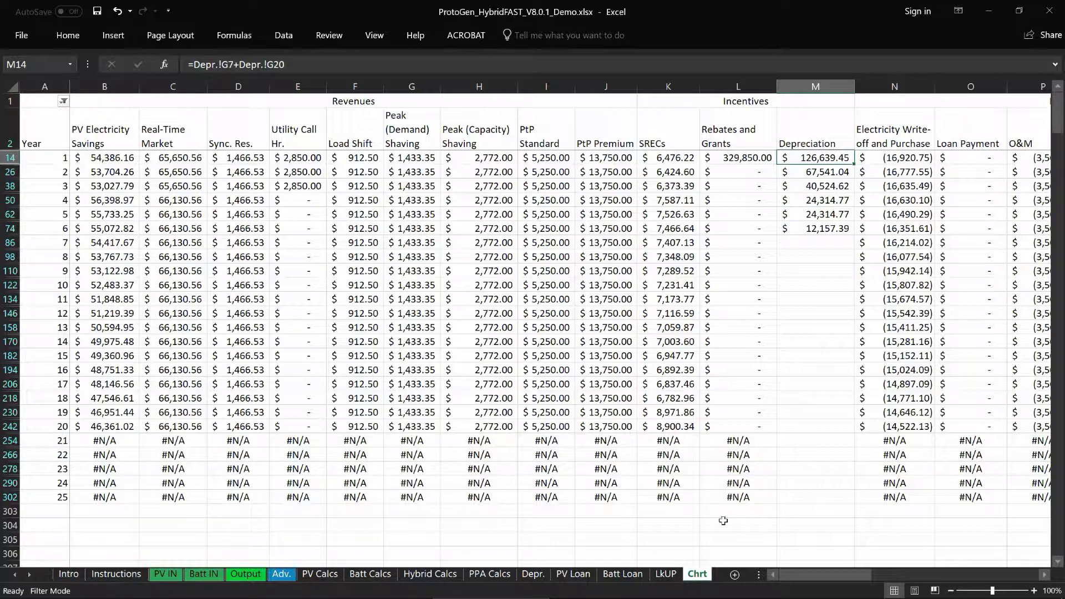
left_click_drag(810, 575, 875, 566)
scroll(677, 360, "down", 1, "ctrl")
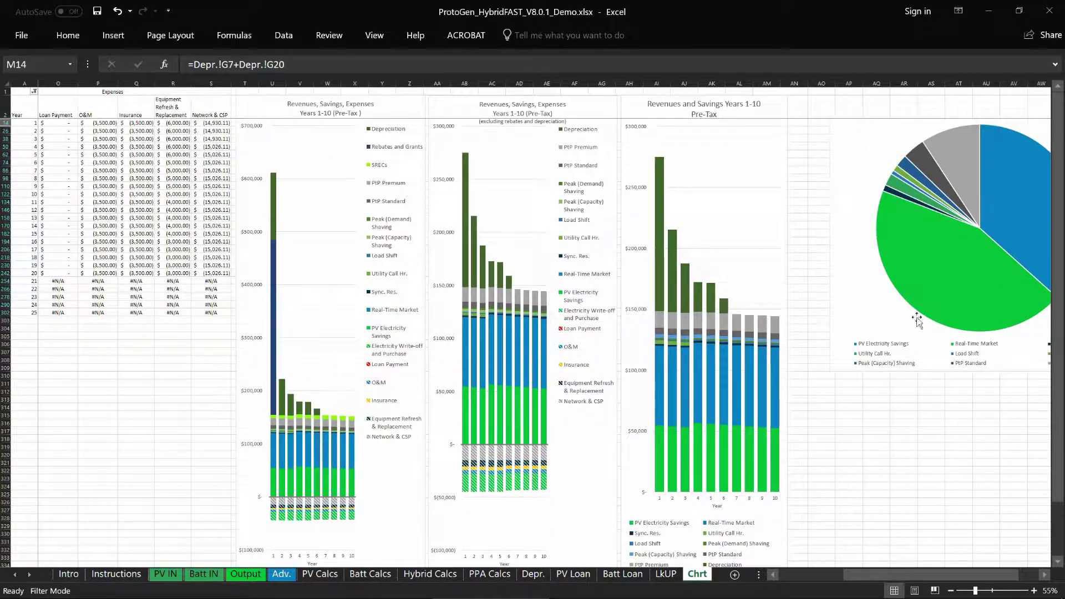
left_click_drag(852, 195, 812, 187)
left_click_drag(866, 574, 797, 575)
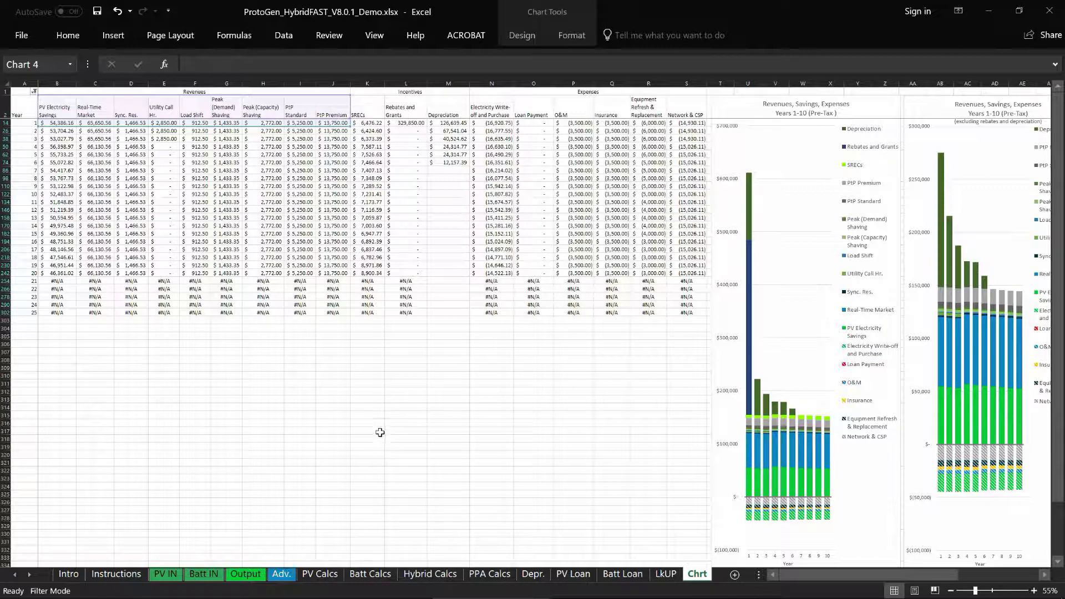
Step: Group the sheets from PV Calcs to Chrt, and examine PV Cumulative DCF, Taxable Income Before Taxes and the Gross Expenses formula on PV Calcs
left_click(326, 577, "shift")
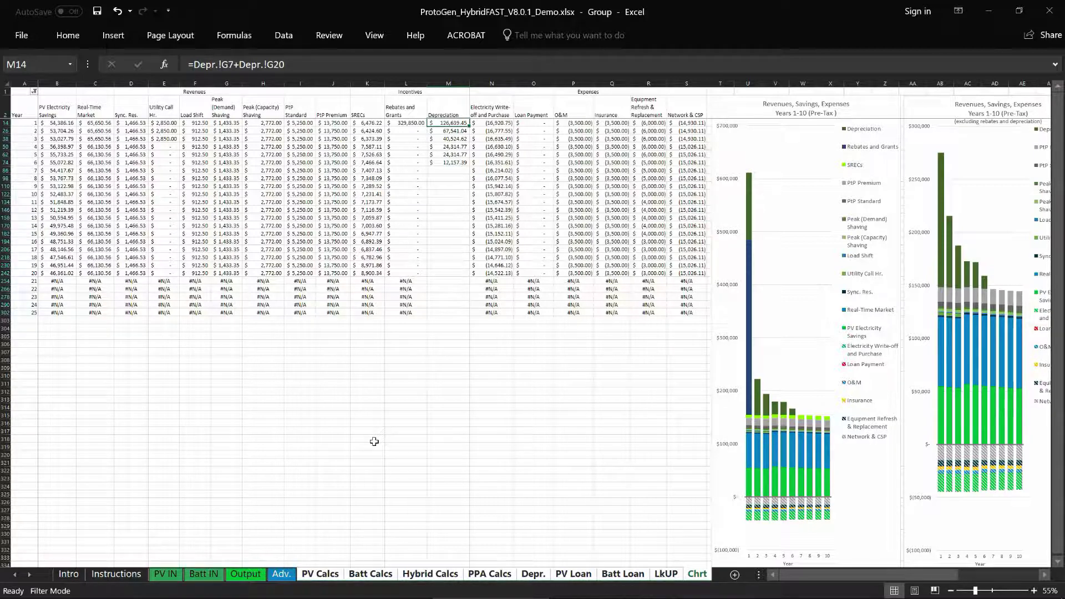
left_click(318, 574)
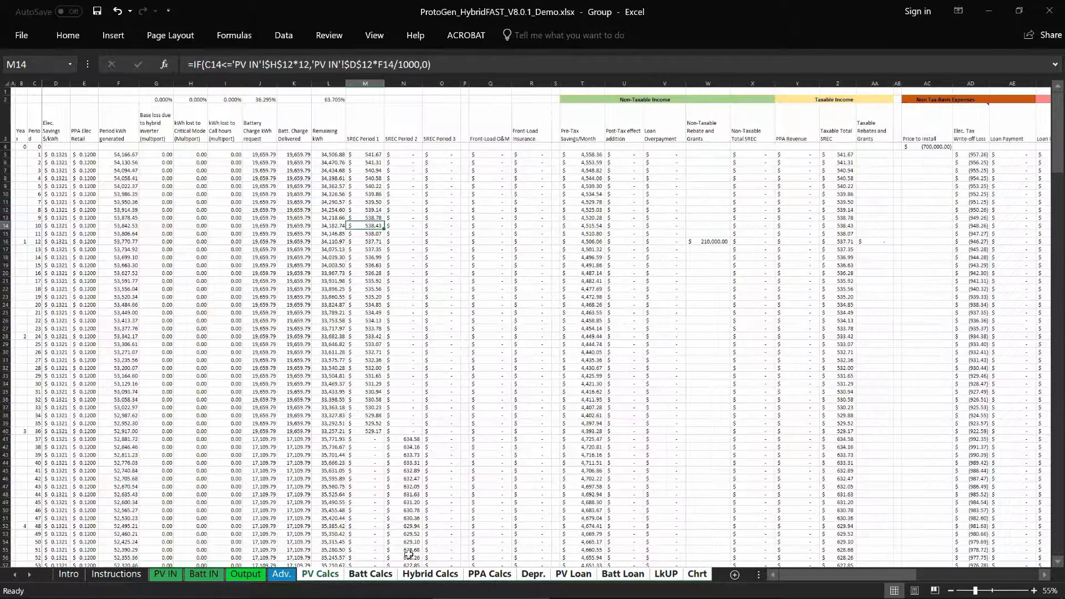
left_click_drag(884, 577, 1012, 581)
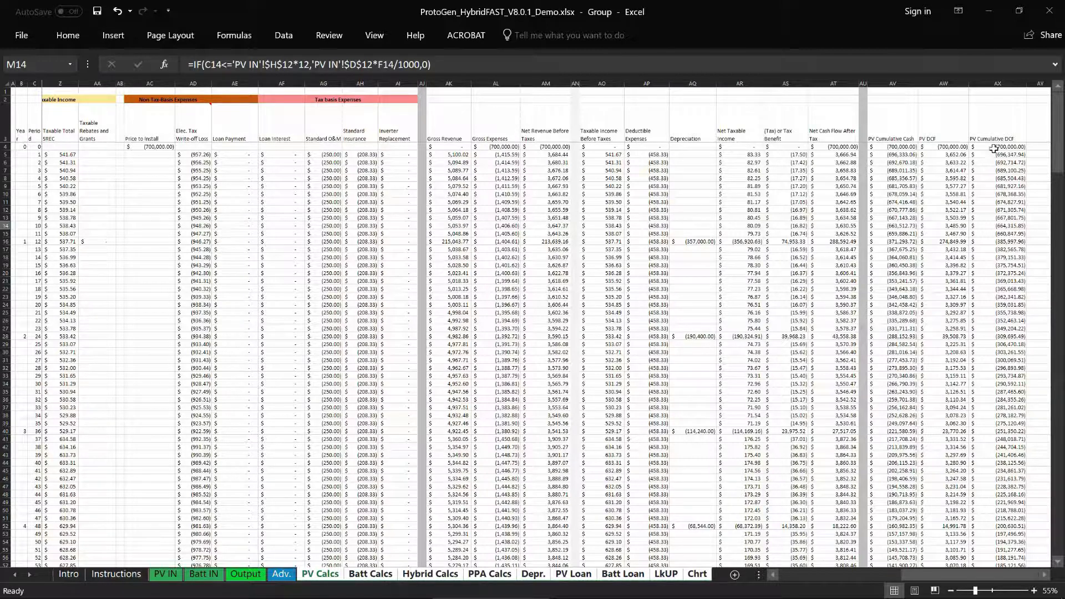
left_click_drag(993, 139, 992, 431)
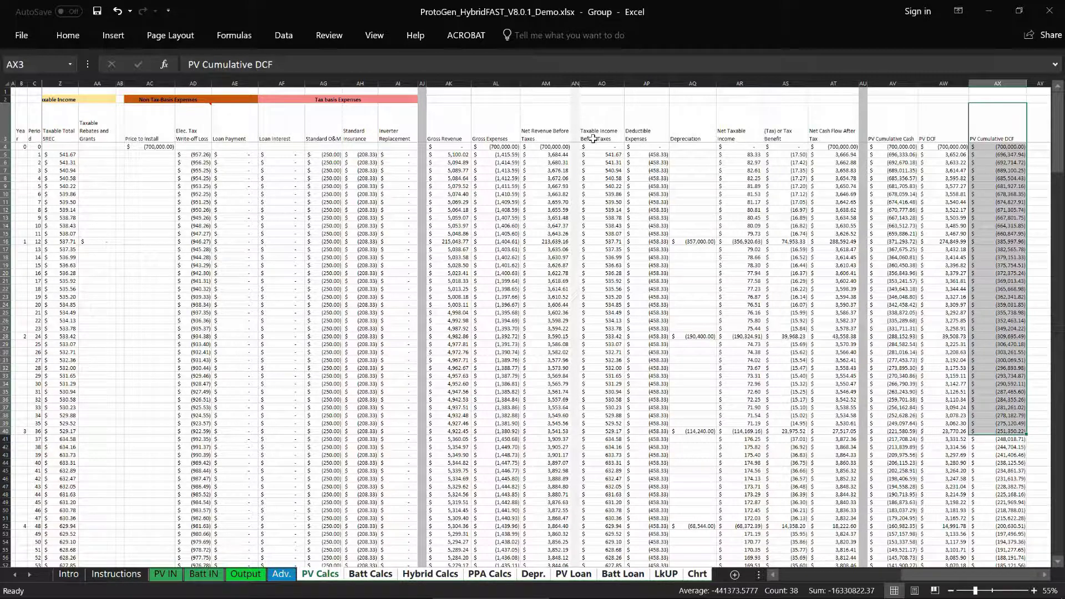
left_click_drag(599, 147, 585, 430)
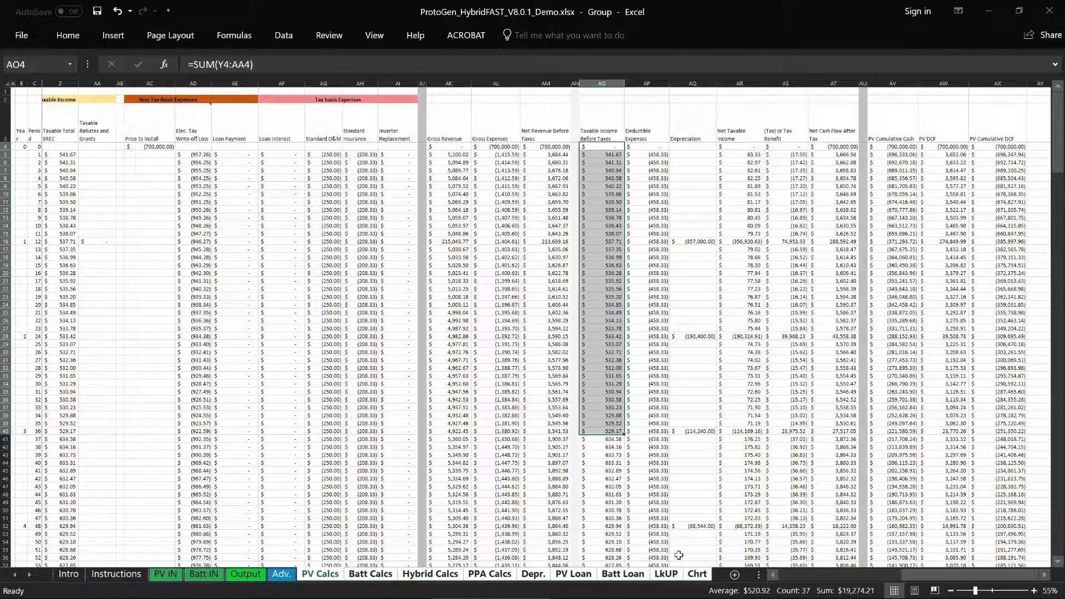
left_click(496, 209)
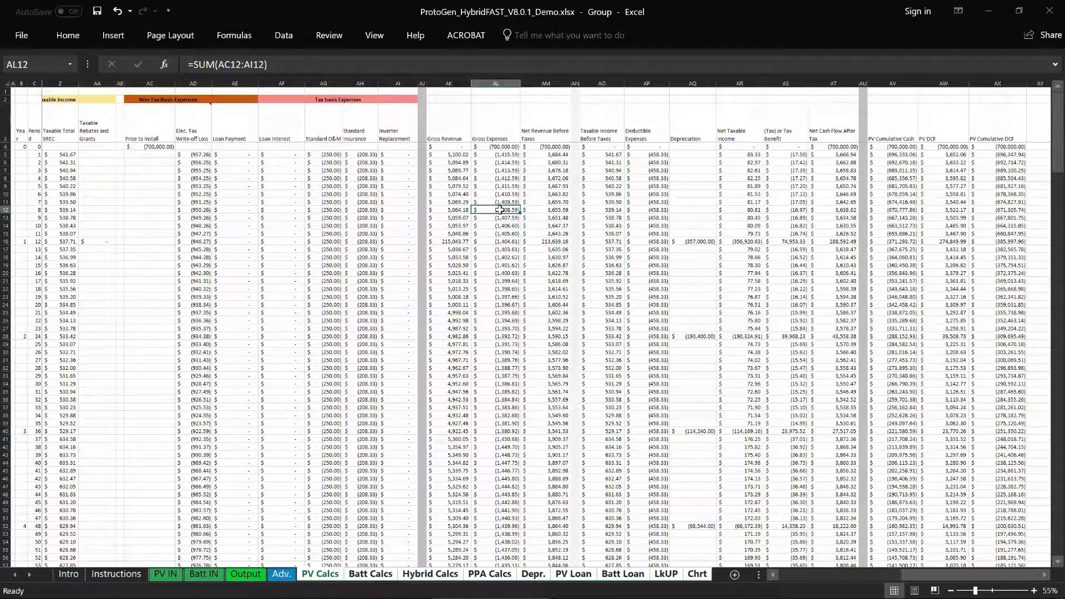
Step: Review the Market and System Information: Operational inputs on PV IN, view the Batt IN sheet, and return to cell B2 of PV IN
left_click(161, 574)
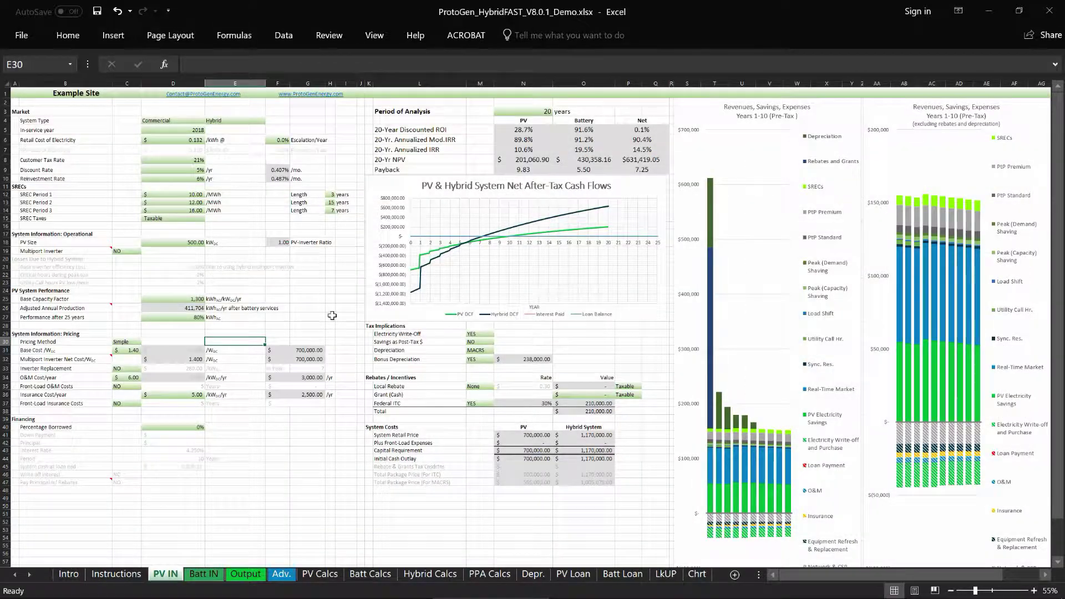
left_click_drag(25, 115, 309, 186)
left_click_drag(21, 234, 324, 285)
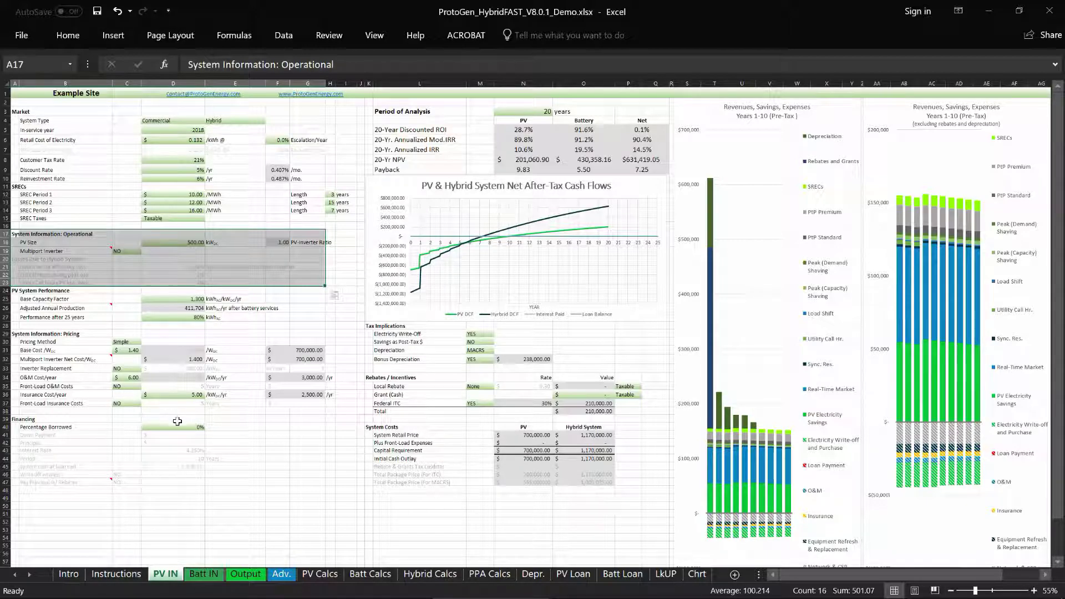
left_click(203, 575)
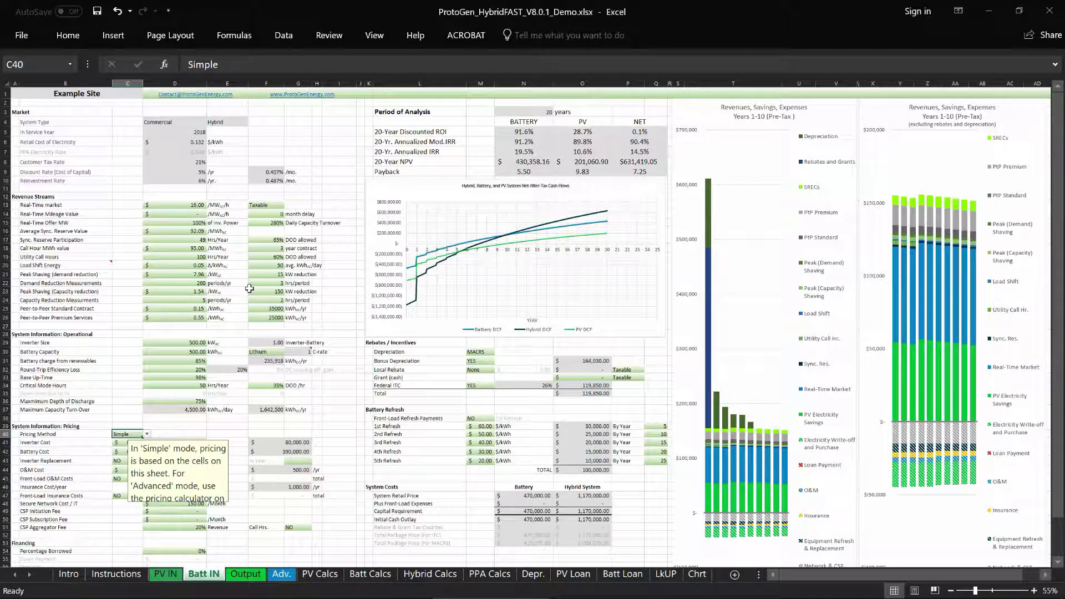
left_click(169, 573)
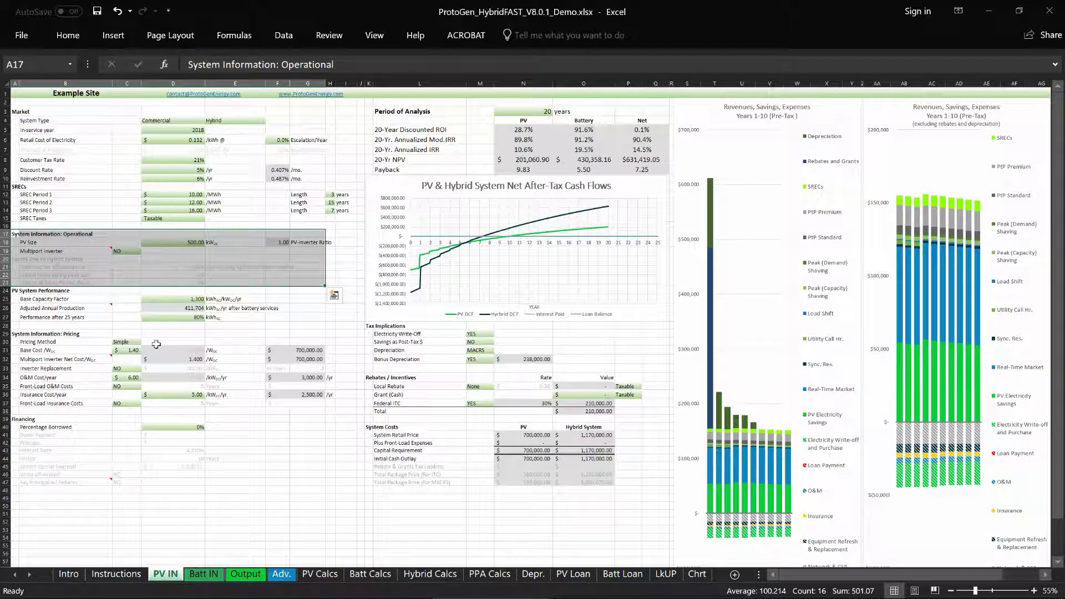
left_click(93, 102)
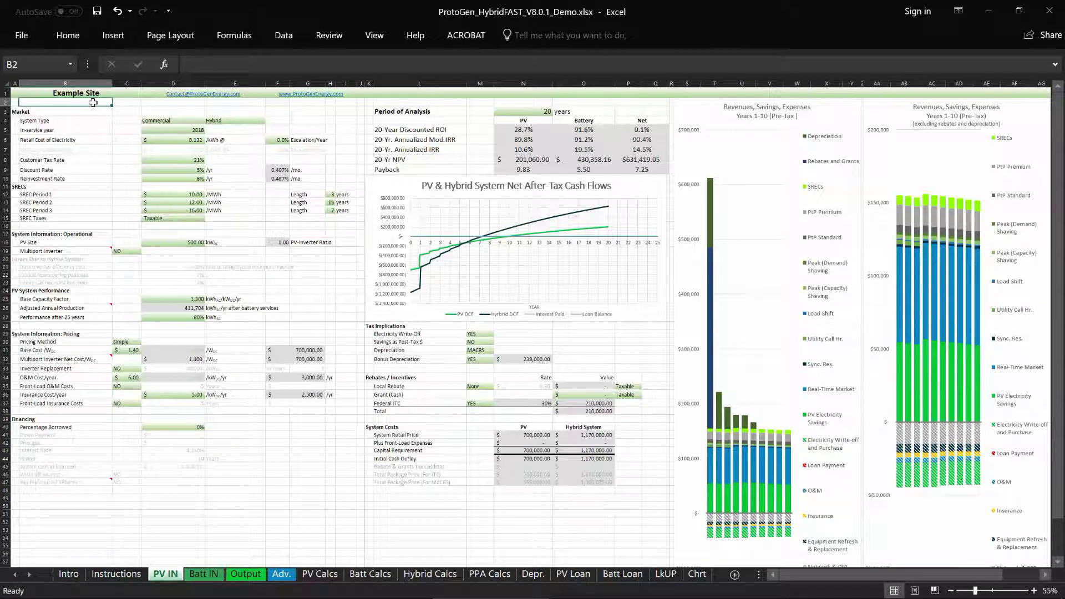